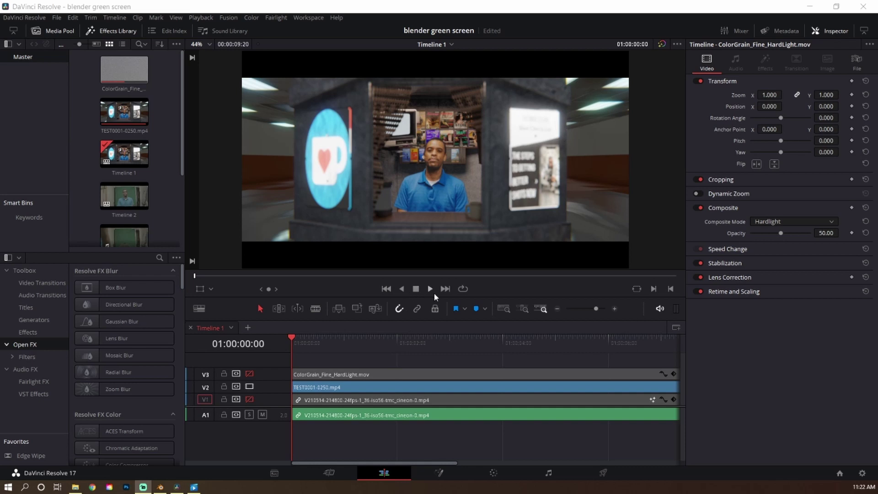
Play Timeline 1 from the start to preview the self-video composited in the booth
{"action": "left_click", "coordinate": [429, 291]}
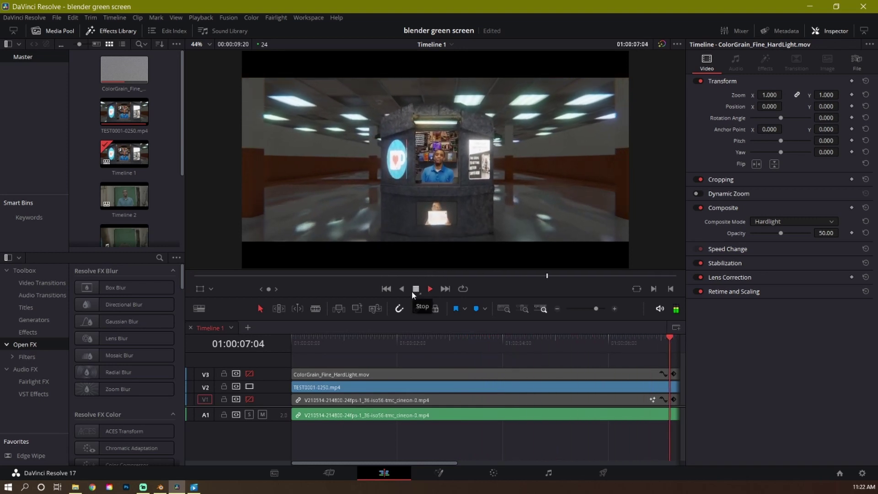
Stop Timeline 1 playback
{"action": "left_click", "coordinate": [412, 291]}
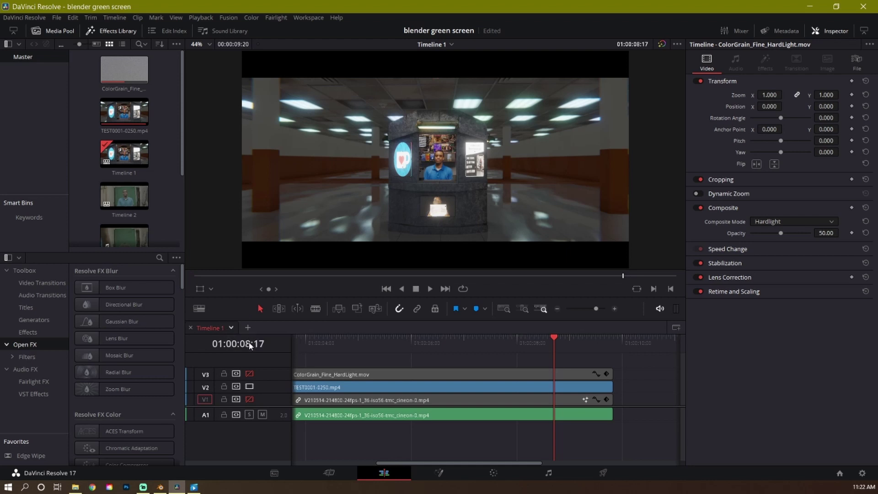
Preview the green-screen clip in reverse and forward, park at 01:00:03:17, and select it on V1
{"action": "key", "text": "j"}
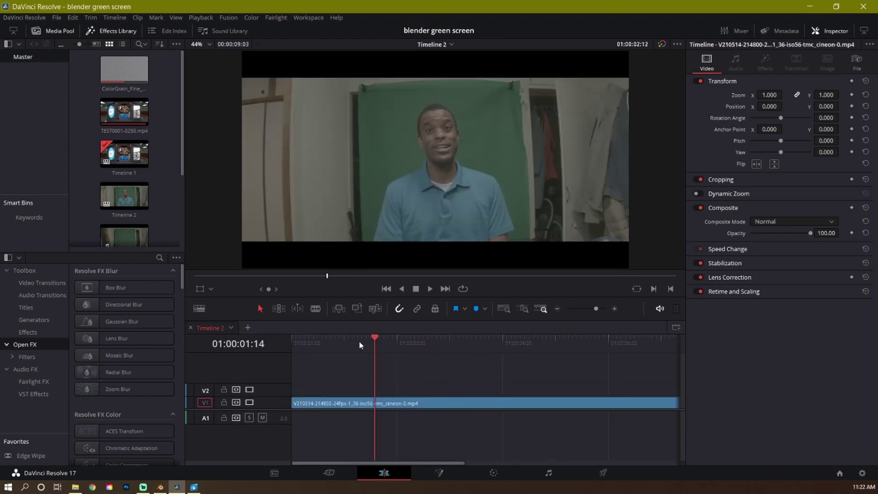
{"action": "key", "text": "k"}
{"action": "left_click", "coordinate": [430, 289]}
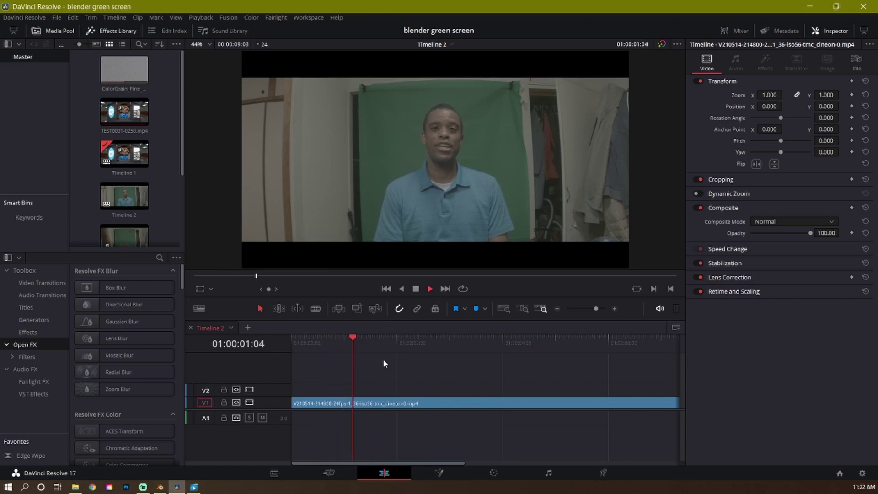
{"action": "left_click", "coordinate": [415, 291]}
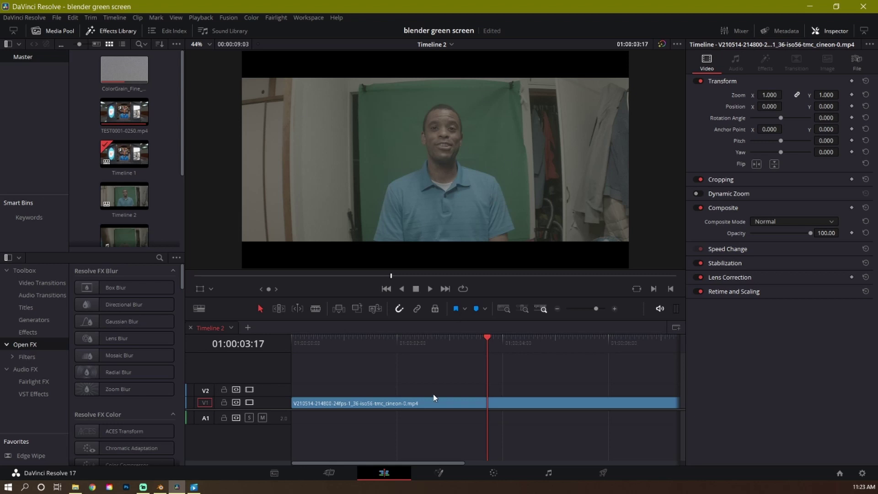
{"action": "left_click", "coordinate": [433, 406]}
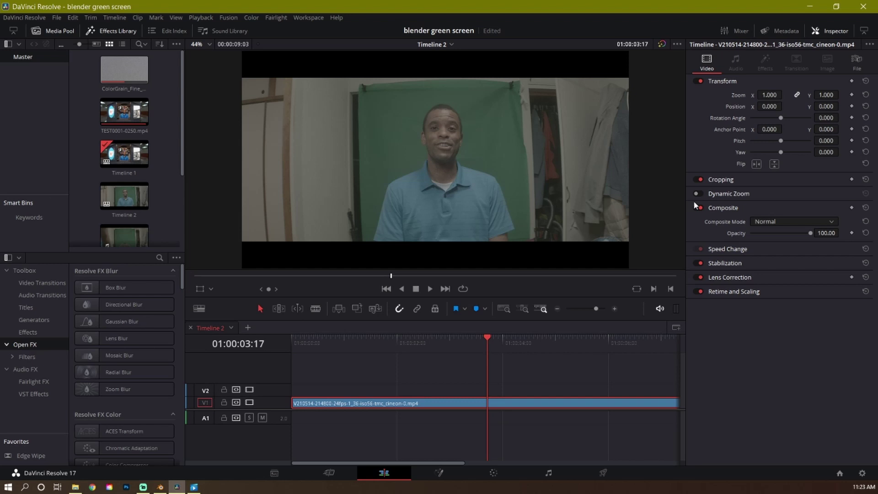
Crop the green-screen clip to Left 627, Right 541, Top 106 and save the project
{"action": "left_click", "coordinate": [726, 179]}
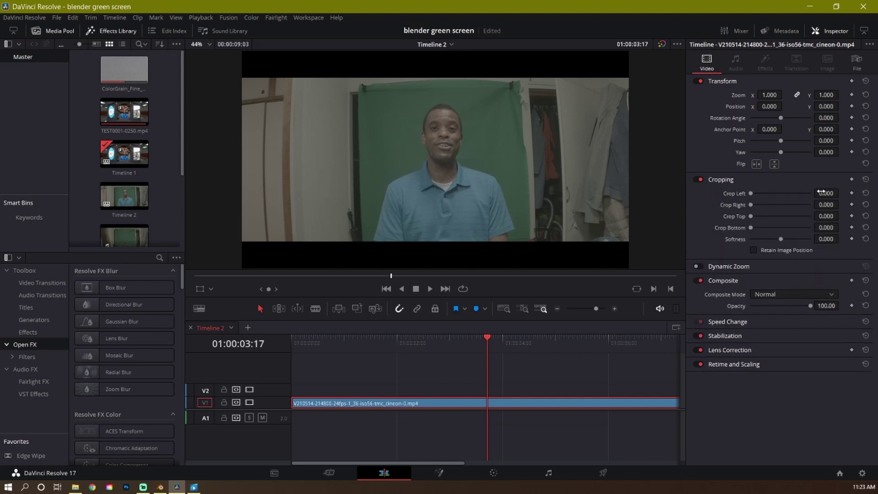
{"action": "left_click_drag", "start_coordinate": [750, 193], "coordinate": [770, 193]}
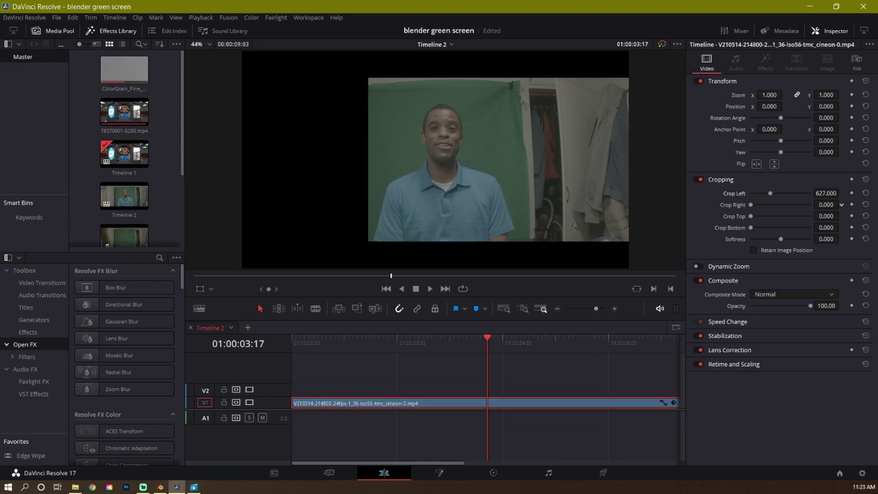
{"action": "left_click_drag", "start_coordinate": [826, 204], "coordinate": [842, 215]}
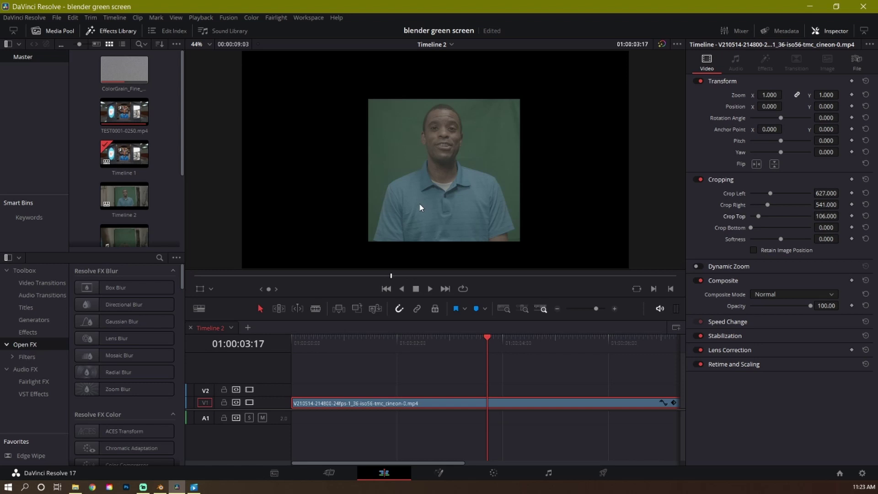
{"action": "key", "text": "ctrl+s"}
Hide the Media Pool and apply Resolve FX Key's 3D Keyer to the green-screen clip
{"action": "left_click", "coordinate": [38, 30]}
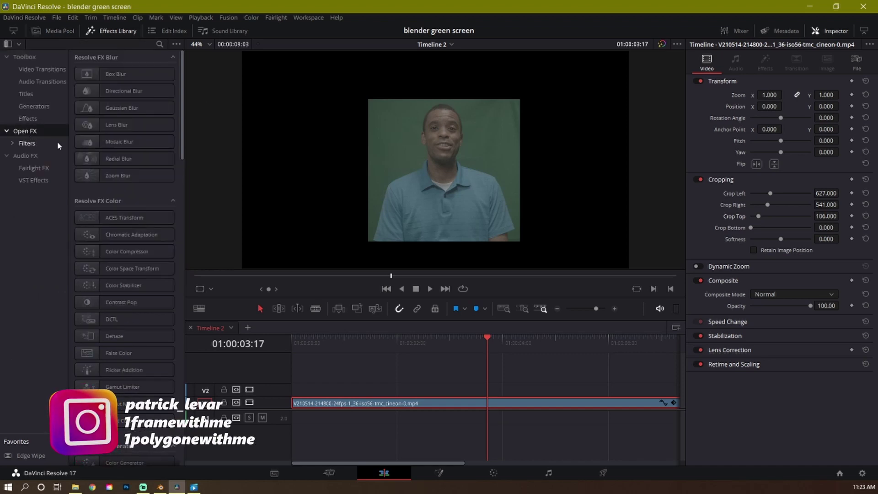
{"action": "scroll", "coordinate": [148, 224], "scroll_direction": "down", "scroll_amount": 5}
{"action": "scroll", "coordinate": [147, 229], "scroll_direction": "down", "scroll_amount": 3}
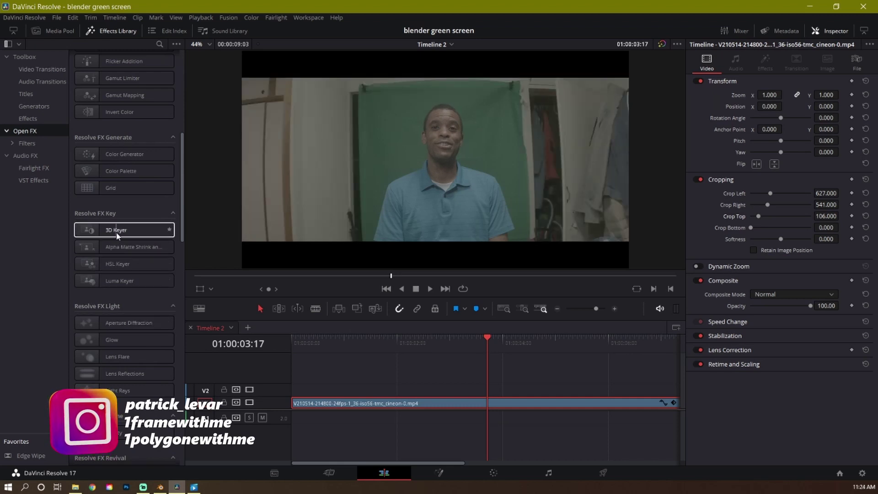
{"action": "left_click_drag", "start_coordinate": [117, 233], "coordinate": [377, 397]}
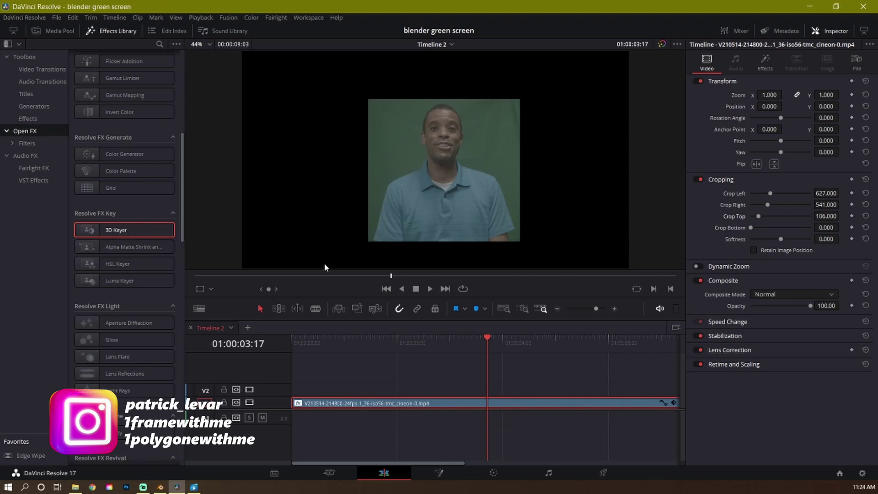
Switch the viewer's on-screen controls to Open FX Overlay
{"action": "left_click", "coordinate": [201, 289]}
{"action": "left_click", "coordinate": [212, 289]}
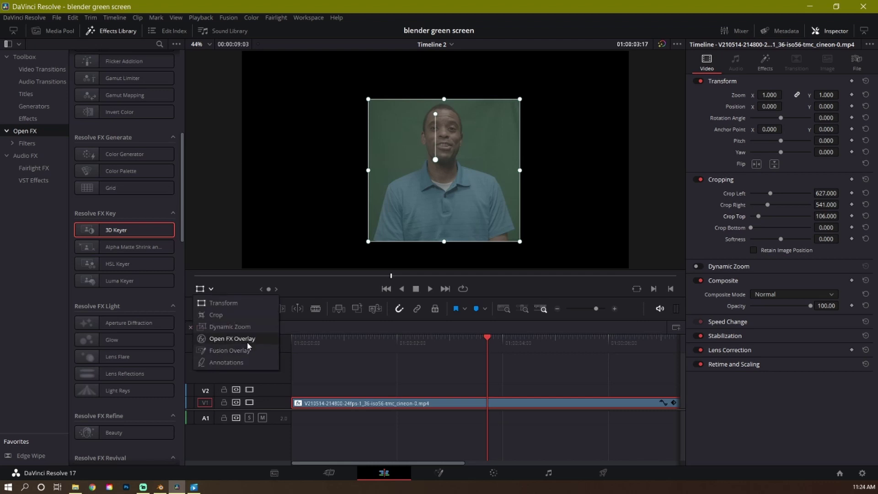
{"action": "left_click", "coordinate": [232, 338]}
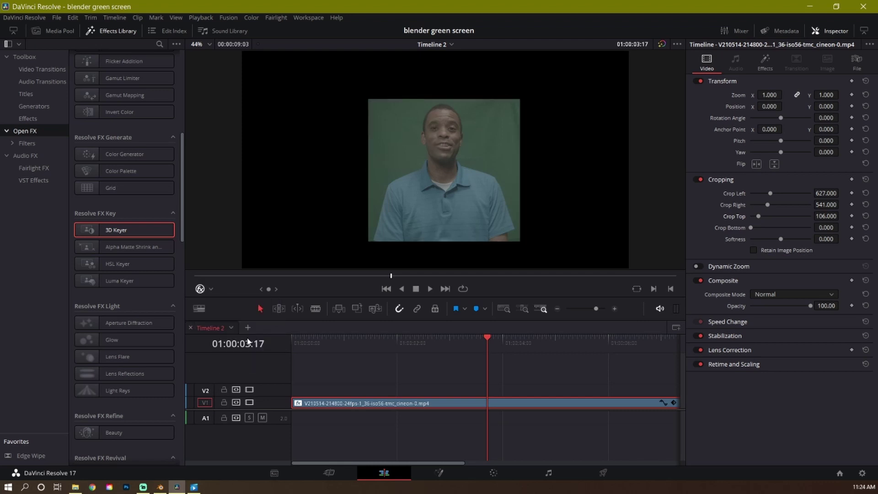
Sample the green background with three 3D Keyer strokes to key it out, then save
{"action": "left_click", "coordinate": [765, 63]}
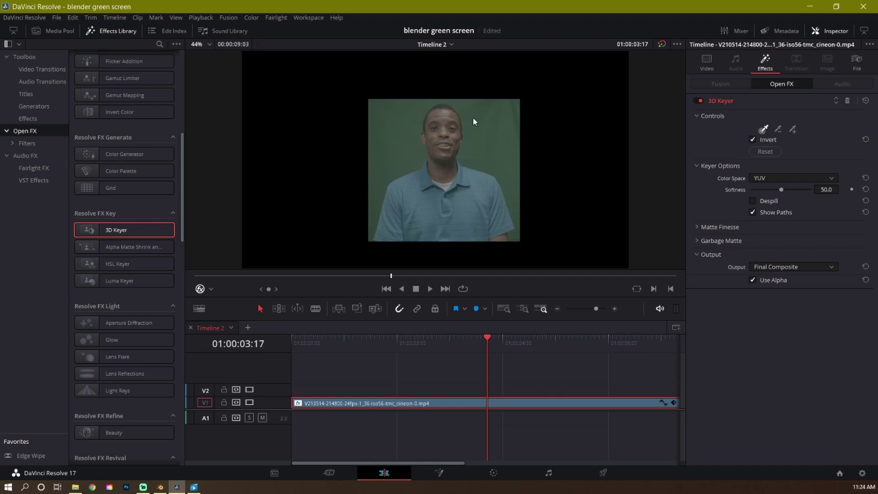
{"action": "left_click_drag", "start_coordinate": [496, 164], "coordinate": [502, 175]}
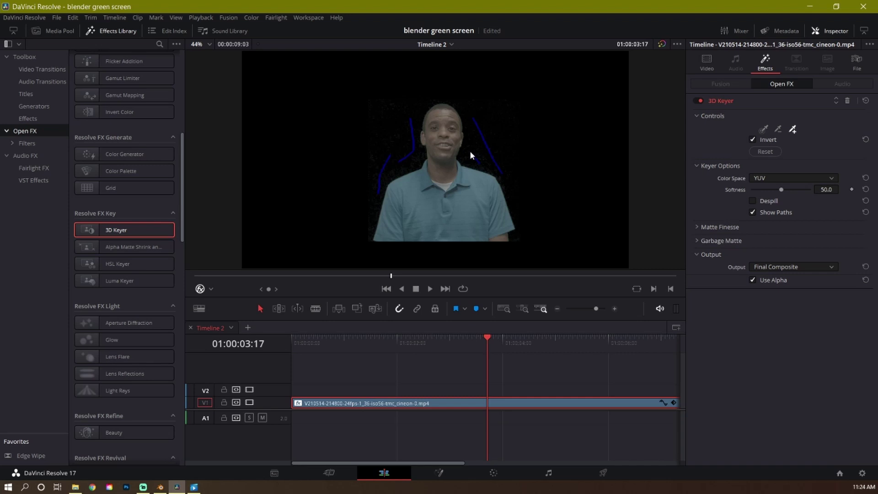
{"action": "left_click_drag", "start_coordinate": [467, 140], "coordinate": [478, 166]}
{"action": "left_click_drag", "start_coordinate": [402, 166], "coordinate": [396, 171]}
{"action": "key", "text": "ctrl+s"}
Expand Matte Finesse and bring up the keyer's Output choices
{"action": "left_click", "coordinate": [712, 228]}
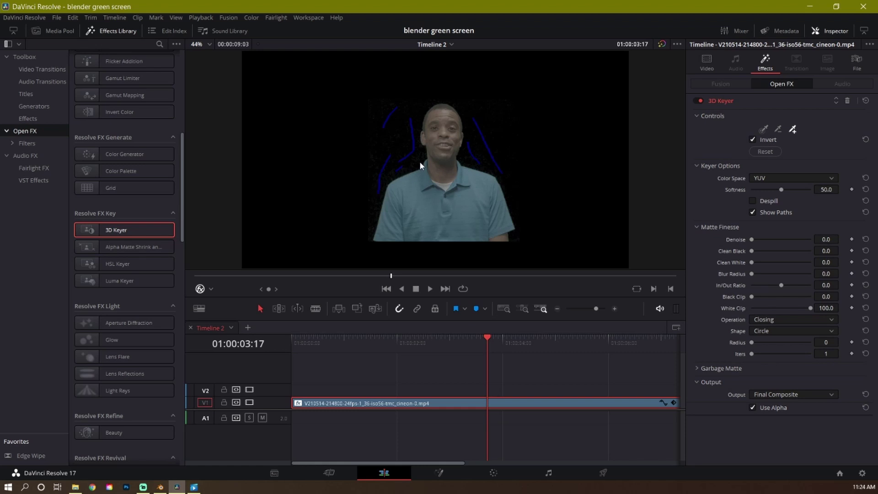
{"action": "scroll", "coordinate": [416, 163], "scroll_direction": "up", "scroll_amount": 4}
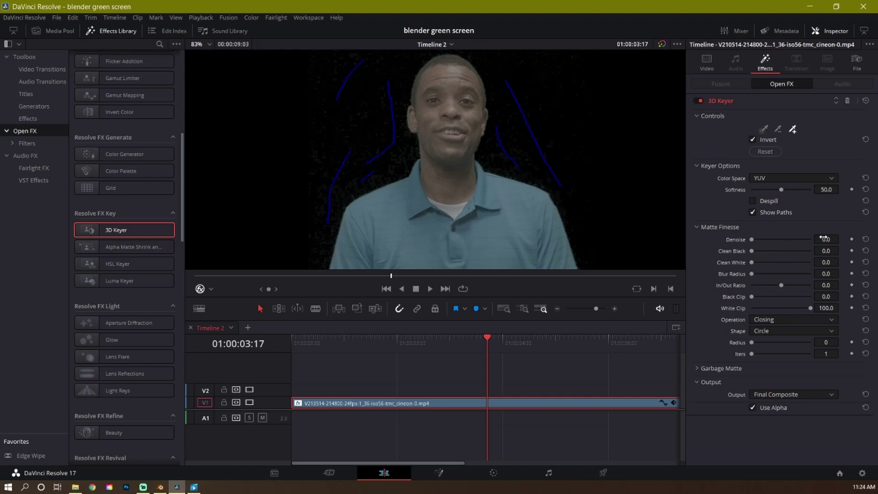
{"action": "left_click", "coordinate": [802, 391]}
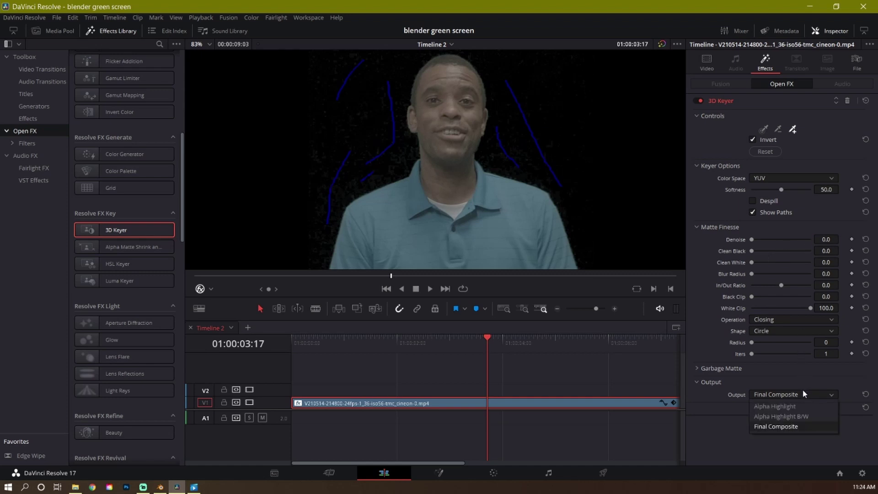
Viewing Alpha Highlight B/W, set Clean Black 16.2 and Clean White 6.0, then output Final Composite
{"action": "left_click", "coordinate": [782, 416]}
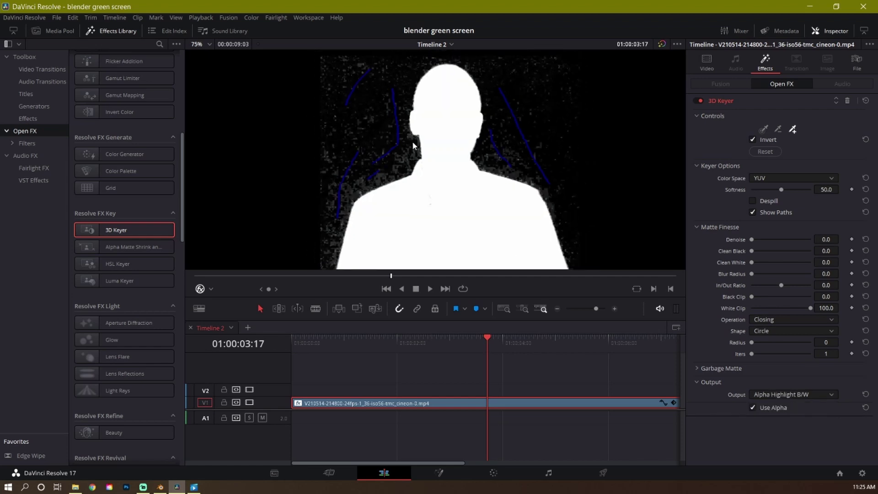
{"action": "scroll", "coordinate": [413, 146], "scroll_direction": "down", "scroll_amount": 1}
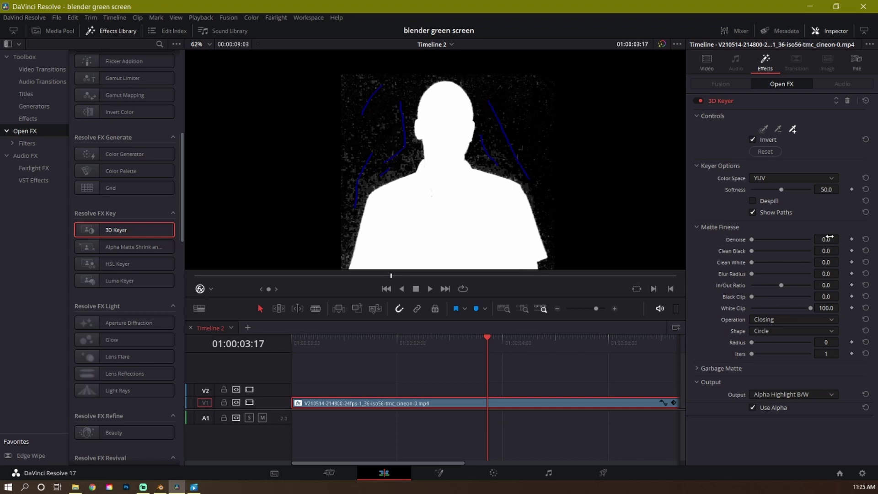
{"action": "left_click_drag", "start_coordinate": [826, 251], "coordinate": [841, 250]}
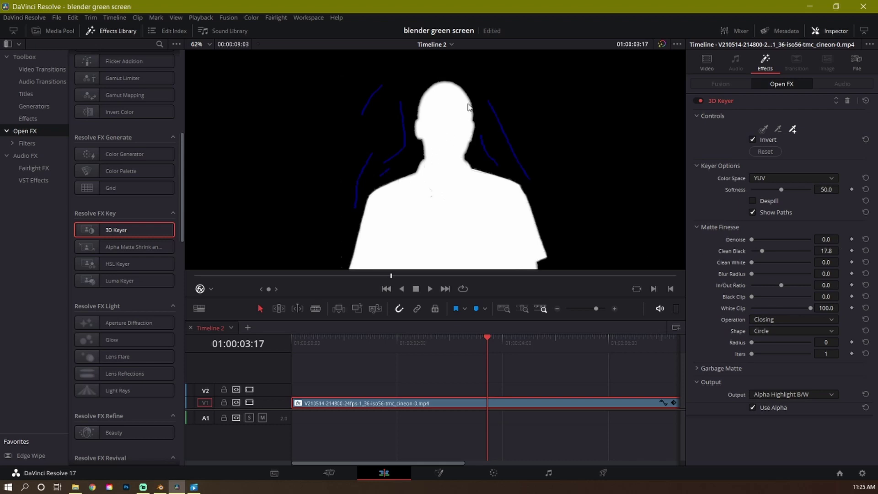
{"action": "mouse_move", "coordinate": [843, 251]}
{"action": "left_mouse_down"}
{"action": "mouse_move", "coordinate": [823, 263]}
{"action": "mouse_move", "coordinate": [841, 262]}
{"action": "left_mouse_up"}
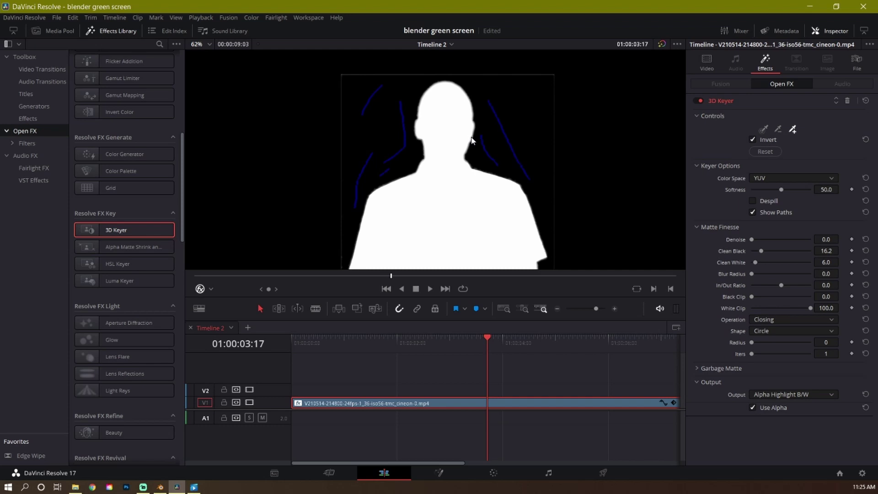
{"action": "key", "text": "ctrl+s"}
{"action": "left_click", "coordinate": [800, 394]}
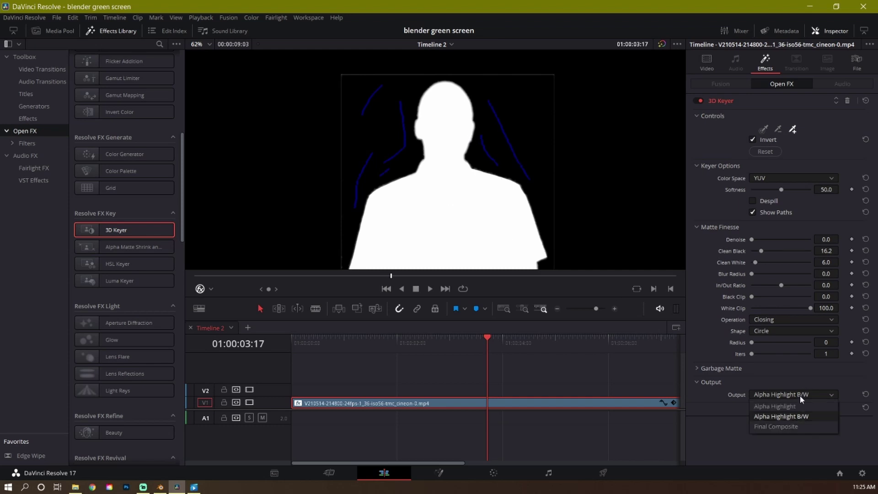
{"action": "left_click", "coordinate": [795, 429]}
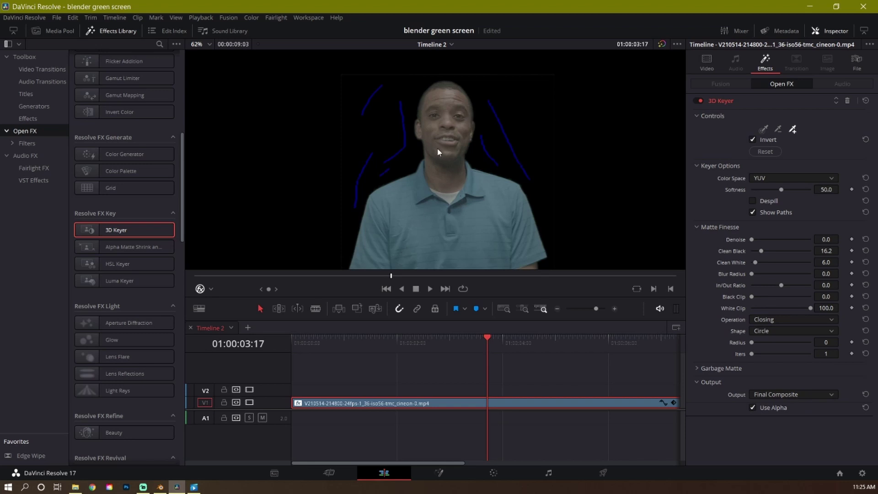
Enable Despill, turn off Show Paths, move the keyed clip to V2, and reshow the Media Pool
{"action": "key", "text": "ctrl+s"}
{"action": "left_click", "coordinate": [753, 201]}
{"action": "left_click", "coordinate": [753, 213]}
{"action": "left_click_drag", "start_coordinate": [412, 406], "coordinate": [408, 388]}
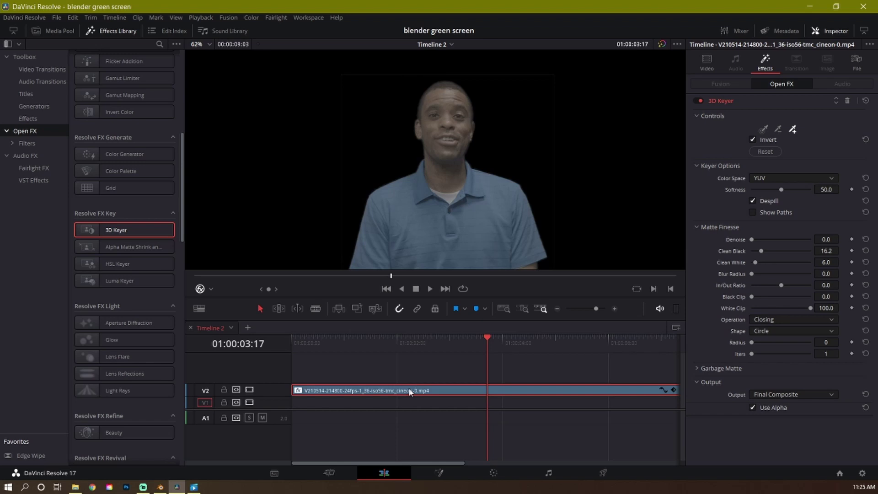
{"action": "left_click", "coordinate": [50, 39]}
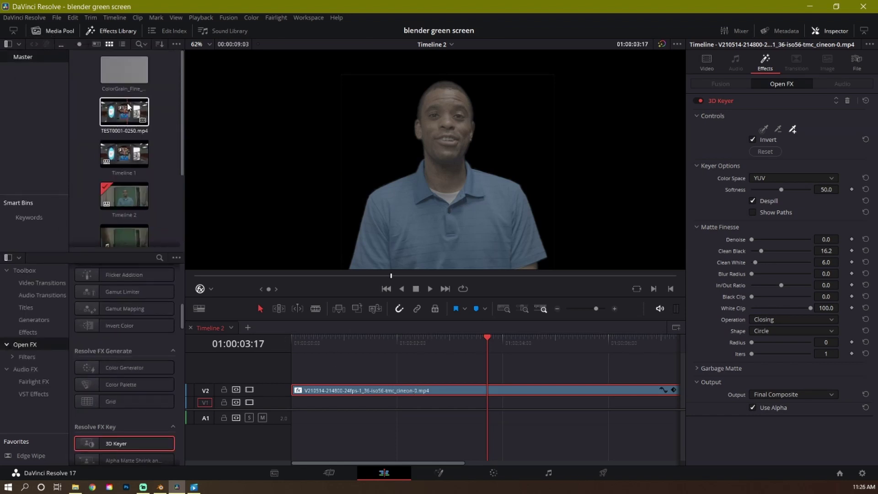
Place TEST0001-0250.mp4 under the presenter and preview the keyed composite over it
{"action": "left_click_drag", "start_coordinate": [126, 111], "coordinate": [370, 405]}
{"action": "left_click_drag", "start_coordinate": [539, 404], "coordinate": [512, 410]}
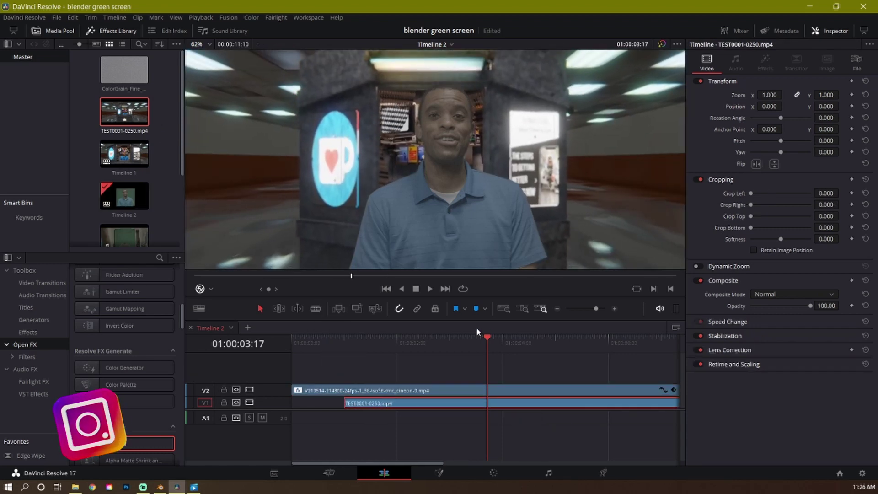
{"action": "left_click", "coordinate": [489, 339]}
{"action": "left_click_drag", "start_coordinate": [490, 339], "coordinate": [498, 368]}
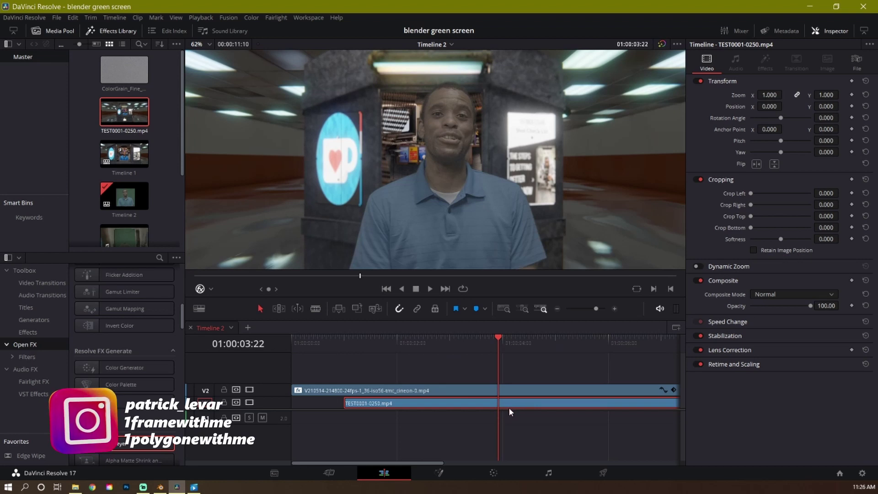
Delete the background clip and move the keyed presenter clip back down to V1
{"action": "key", "text": "Delete"}
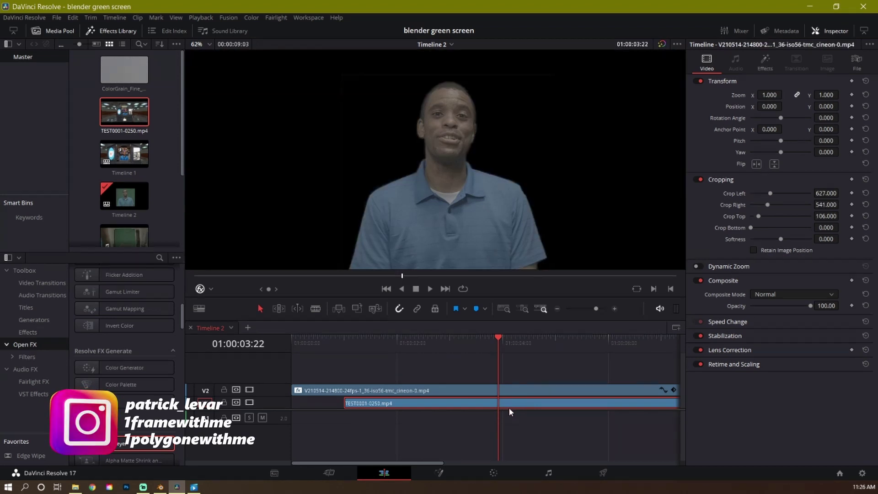
{"action": "left_click_drag", "start_coordinate": [513, 391], "coordinate": [510, 402]}
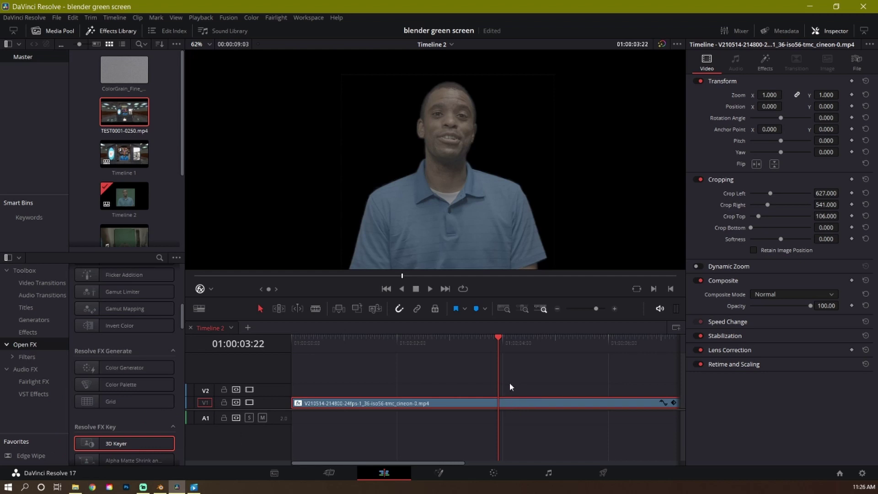
{"action": "left_click_drag", "start_coordinate": [491, 337], "coordinate": [480, 338]}
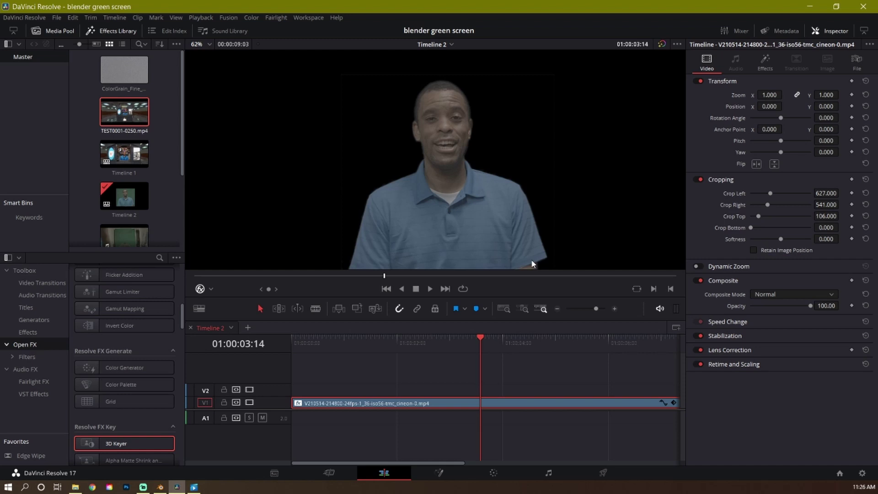
Open the Deliver page showing Timeline 2's custom MP4 H.264 1920x1080 24 fps render settings
{"action": "left_click", "coordinate": [602, 475]}
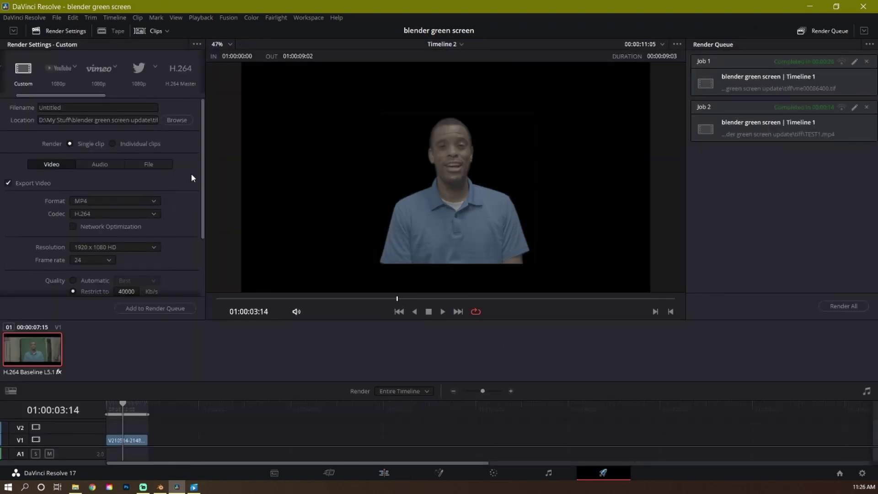
{"action": "scroll", "coordinate": [204, 171], "scroll_direction": "down", "scroll_amount": 1}
{"action": "scroll", "coordinate": [201, 151], "scroll_direction": "up", "scroll_amount": 1}
{"action": "left_click_drag", "start_coordinate": [66, 94], "coordinate": [23, 97]}
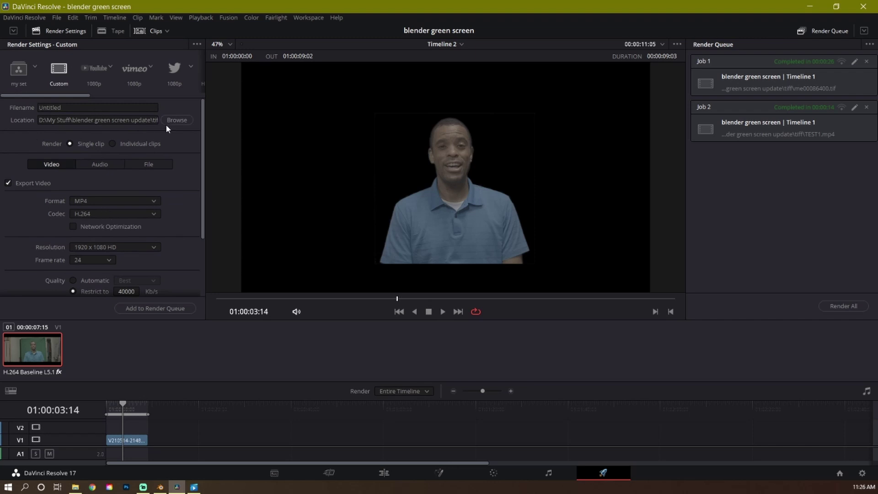
{"action": "left_click", "coordinate": [177, 120]}
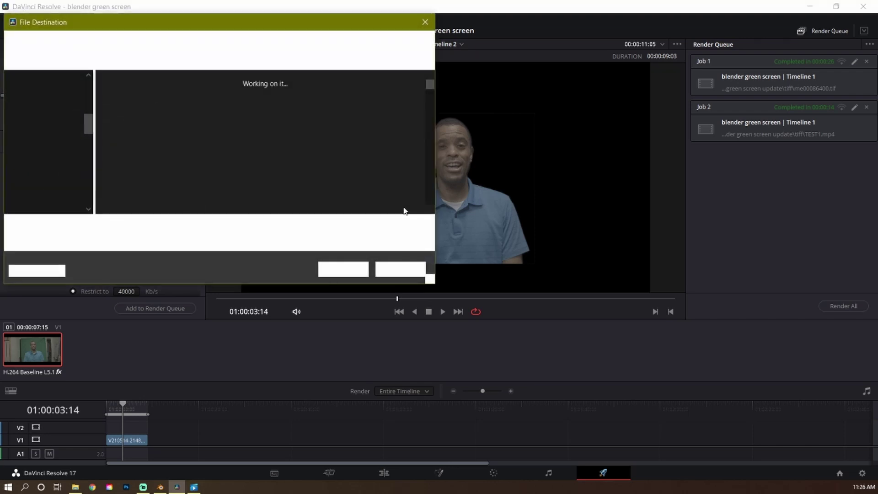
{"action": "left_click", "coordinate": [391, 269]}
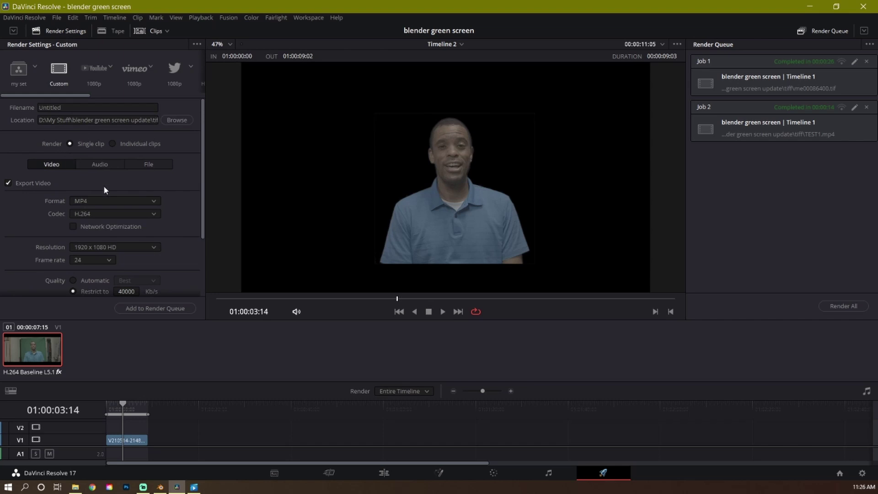
Set the render output to TIFF with the RGB 16 bits codec and Export Alpha enabled
{"action": "left_click", "coordinate": [108, 201]}
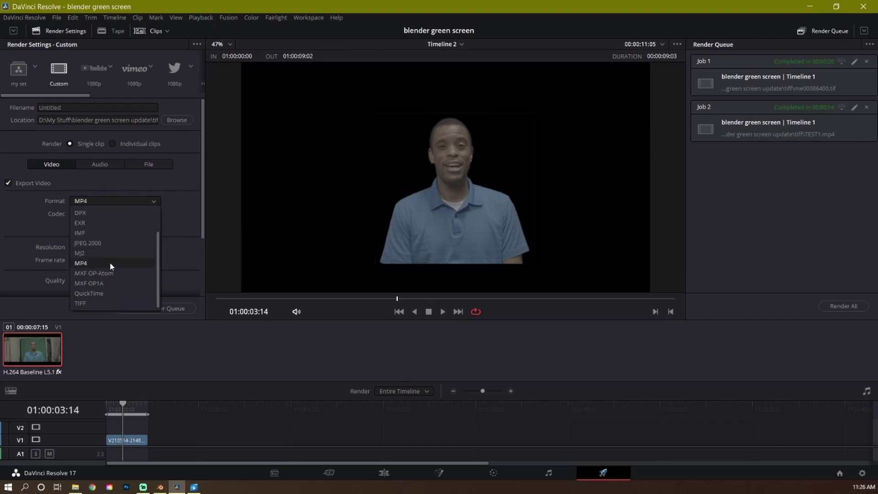
{"action": "left_click", "coordinate": [99, 302]}
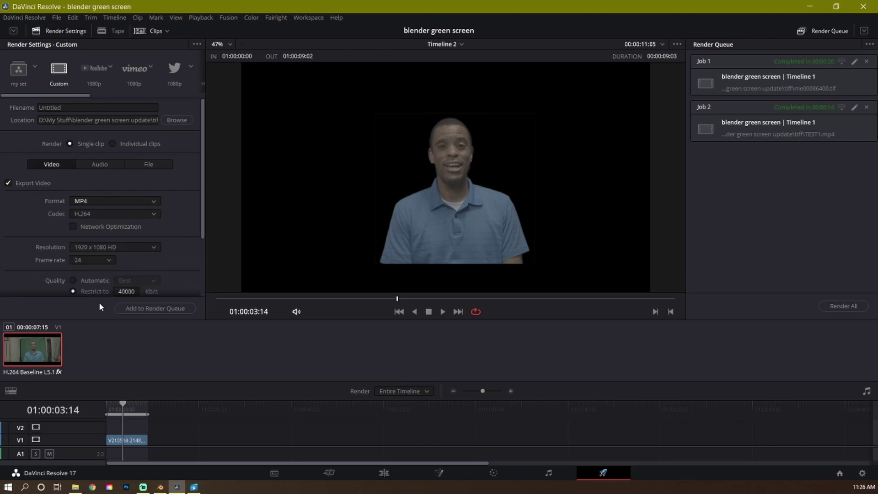
{"action": "left_click", "coordinate": [122, 213]}
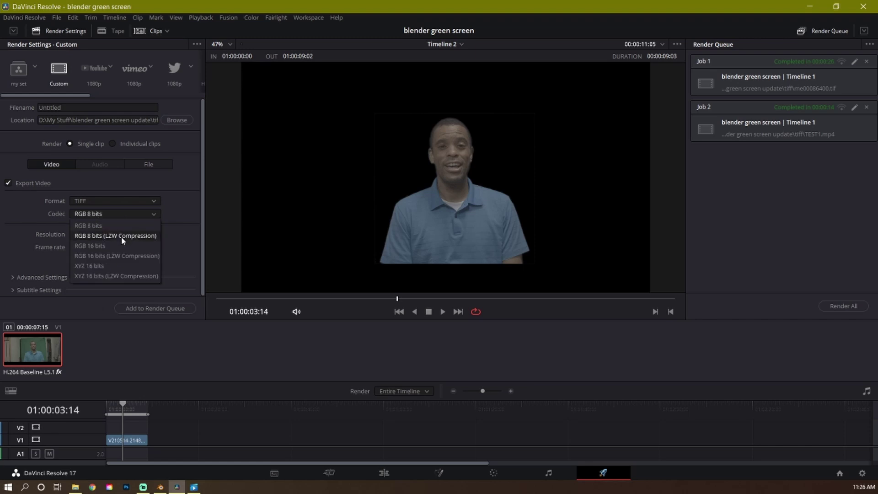
{"action": "left_click", "coordinate": [105, 246]}
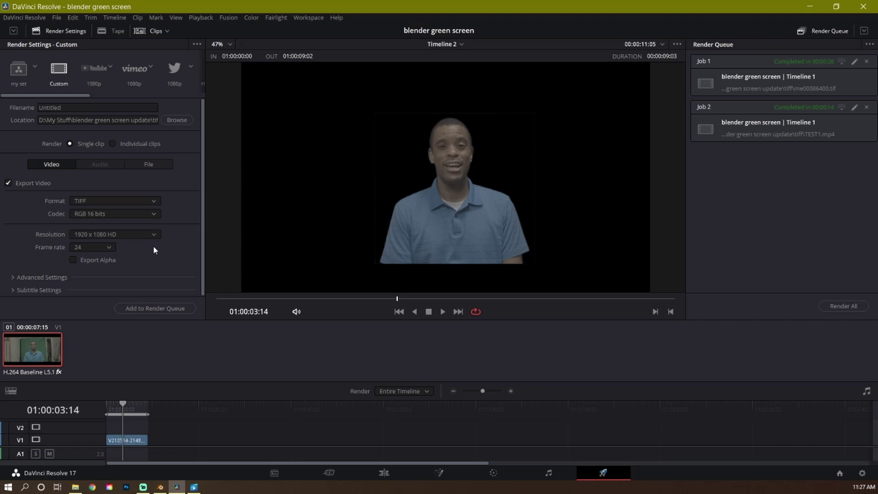
{"action": "left_click", "coordinate": [75, 258]}
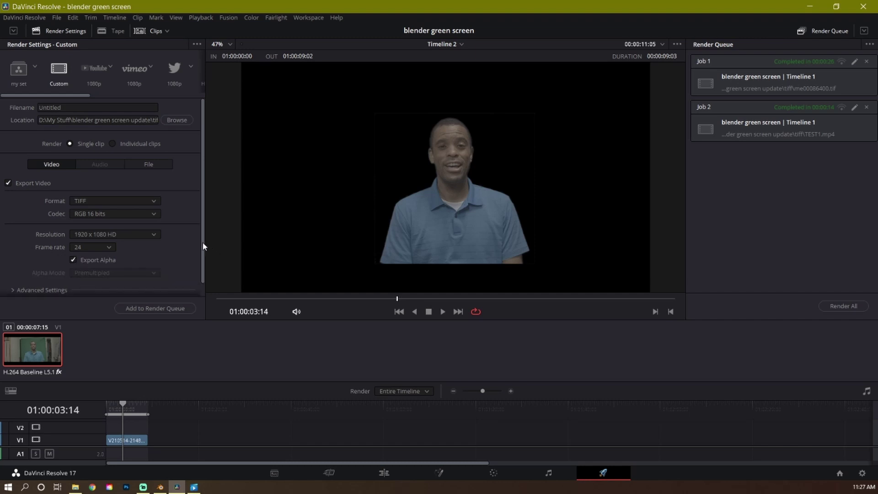
{"action": "scroll", "coordinate": [125, 258], "scroll_direction": "down", "scroll_amount": 1}
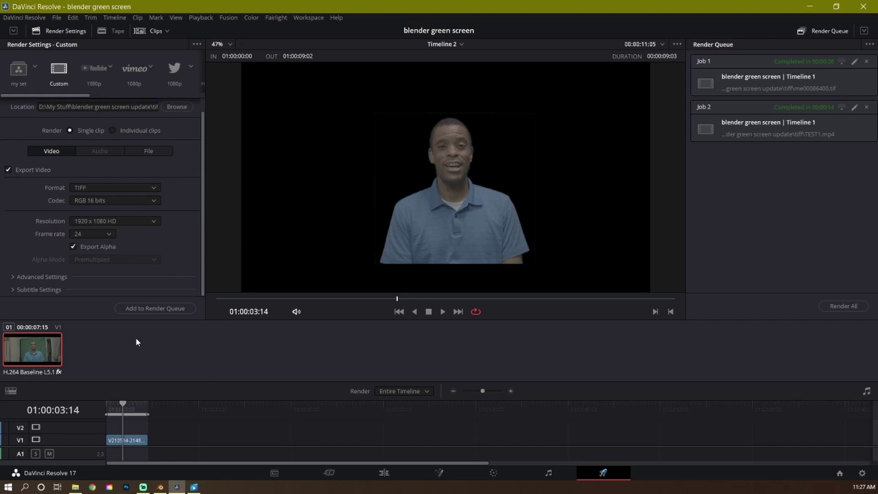
Queue a TIFF render of Timeline 2, delete the new Job 3, and minimize Resolve
{"action": "left_click", "coordinate": [170, 308]}
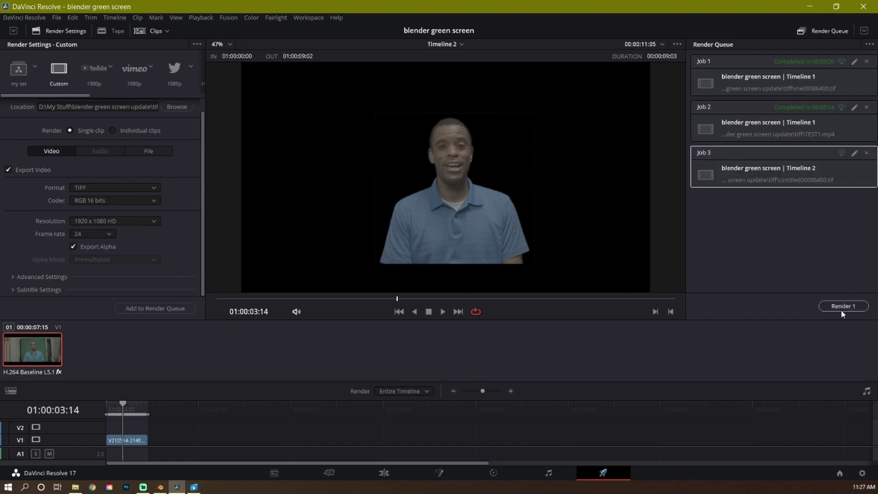
{"action": "left_click", "coordinate": [866, 153]}
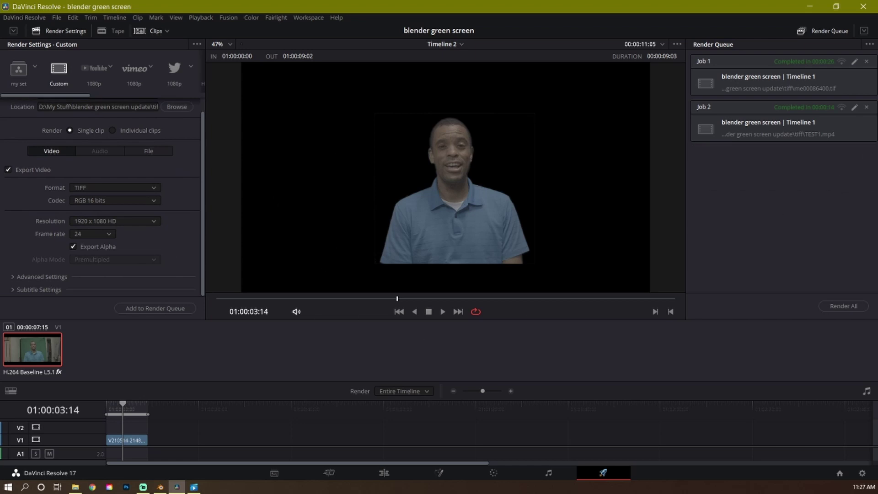
{"action": "left_click", "coordinate": [809, 7]}
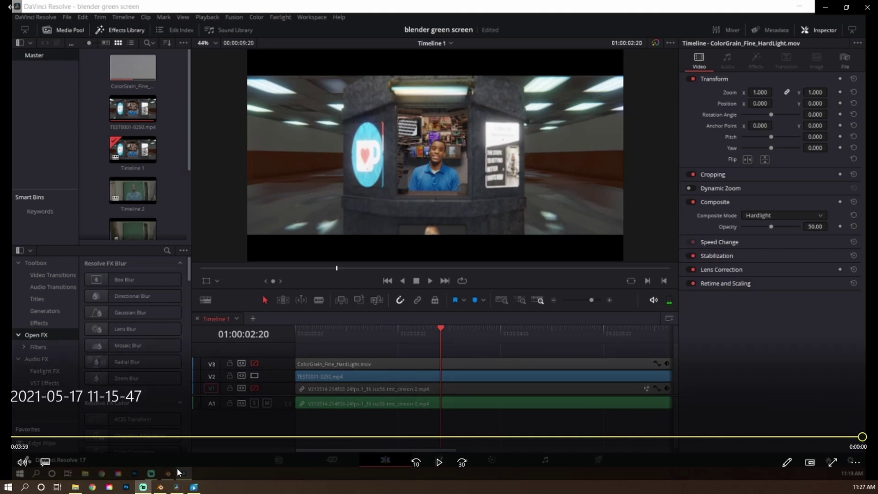
Close the video player and file explorer, and dismiss Blender's splash screen
{"action": "left_click", "coordinate": [867, 7]}
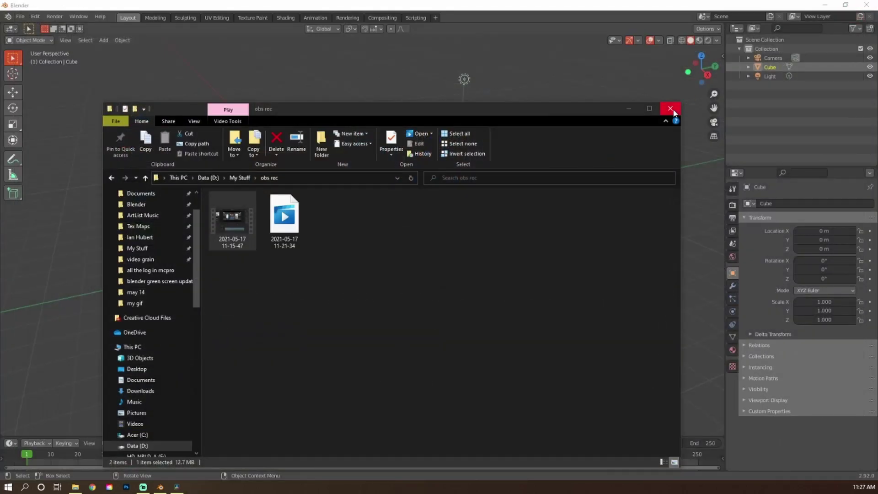
{"action": "left_click", "coordinate": [629, 110]}
{"action": "left_click", "coordinate": [584, 329]}
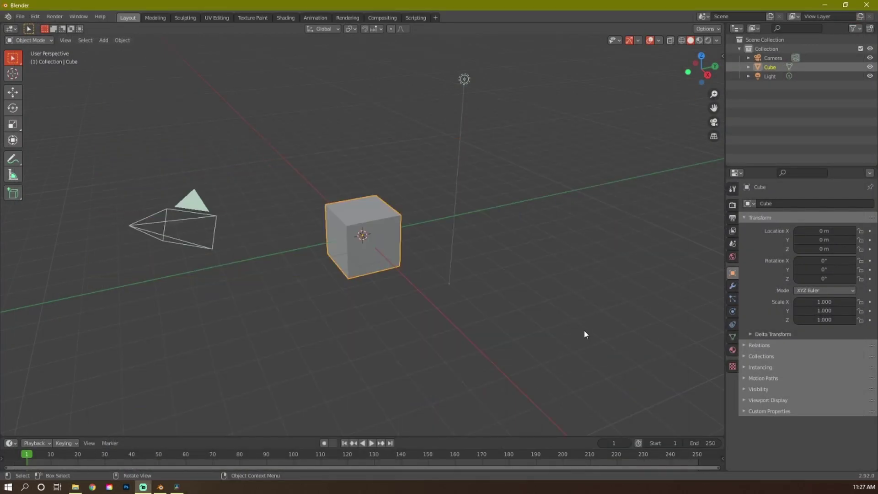
Delete the default cube with X, keeping only the camera and light
{"action": "mouse_move", "coordinate": [290, 306]}
{"action": "middle_mouse_down"}
{"action": "mouse_move", "coordinate": [341, 314]}
{"action": "mouse_move", "coordinate": [261, 308]}
{"action": "mouse_move", "coordinate": [279, 309]}
{"action": "middle_mouse_up"}
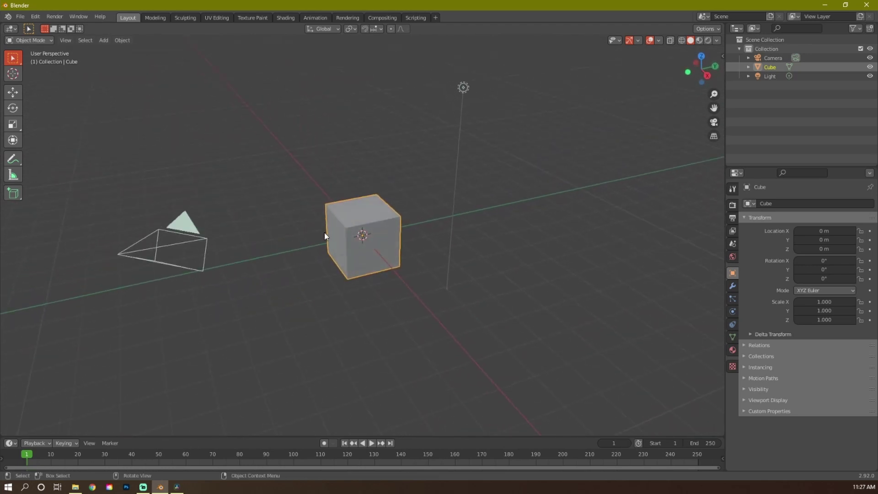
{"action": "middle_click_drag", "start_coordinate": [368, 300], "coordinate": [390, 263]}
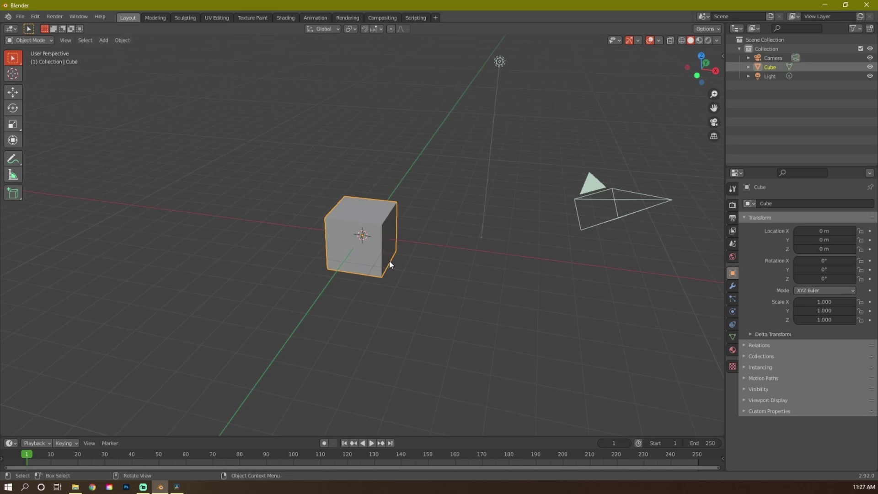
{"action": "key", "text": "x"}
{"action": "left_click", "coordinate": [388, 237]}
{"action": "middle_click_drag", "start_coordinate": [393, 252], "coordinate": [360, 270]}
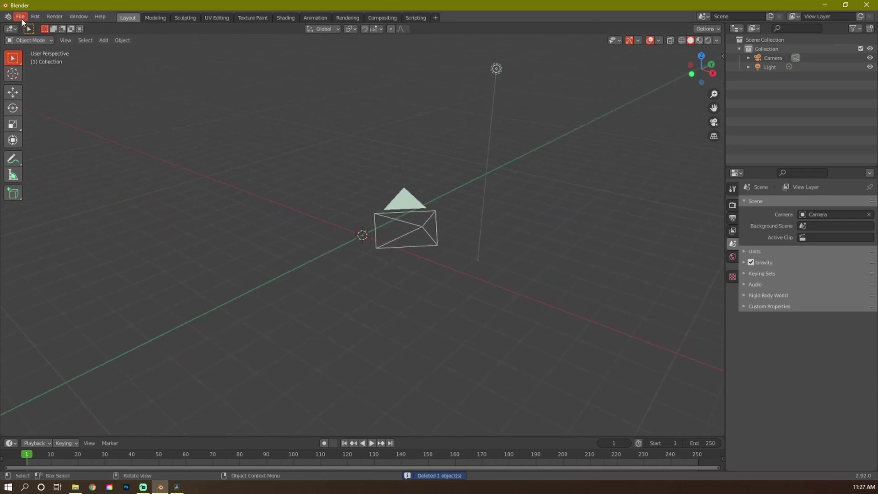
In Preferences, search add-ons for 'IMAG', enable Import Images as Planes, then close Preferences
{"action": "left_click", "coordinate": [77, 18]}
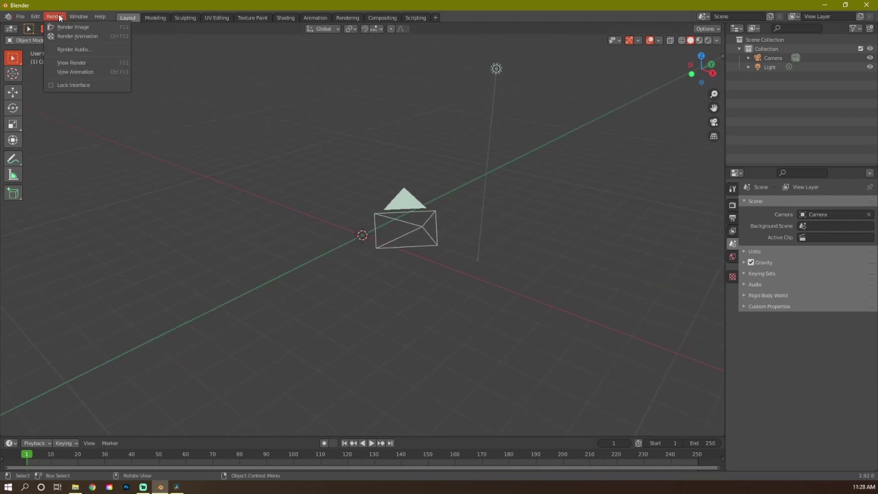
{"action": "left_click", "coordinate": [40, 21]}
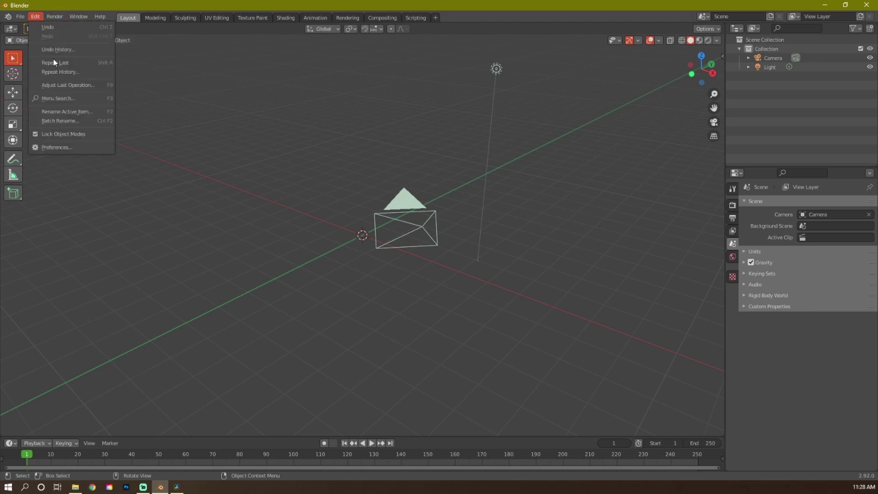
{"action": "left_click", "coordinate": [78, 148]}
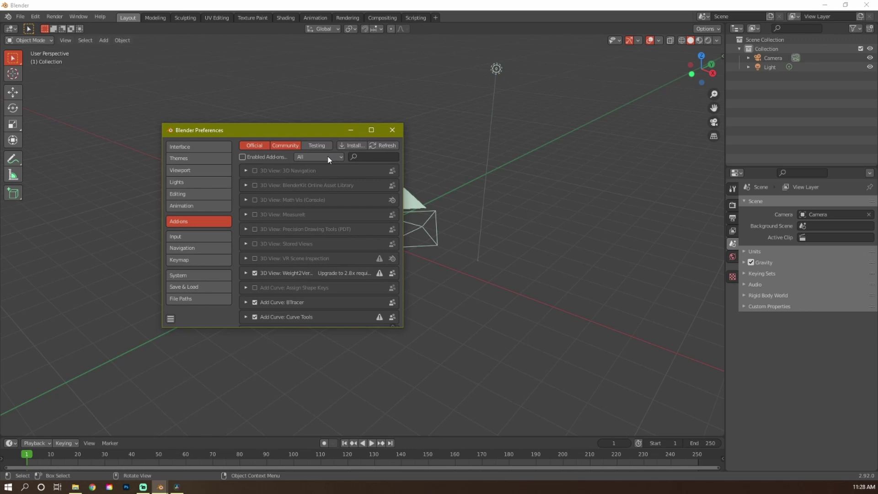
{"action": "left_click", "coordinate": [371, 133]}
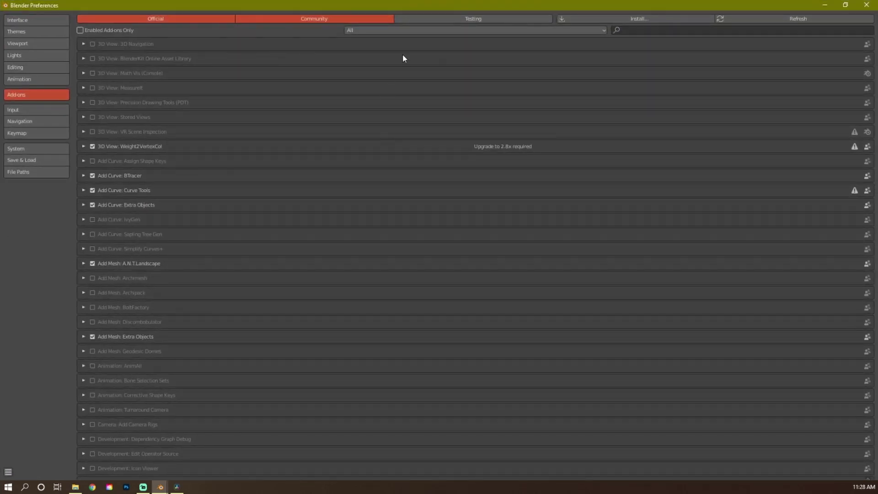
{"action": "left_click", "coordinate": [687, 30]}
{"action": "type", "text": "IMAG"}
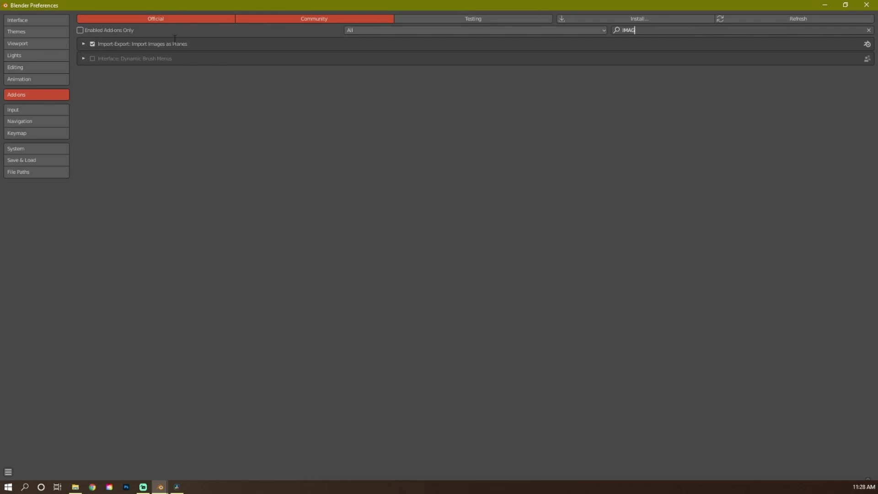
{"action": "left_click", "coordinate": [866, 6]}
Choose Image > Images as Planes from the Shift+A add menu
{"action": "middle_click_drag", "start_coordinate": [276, 227], "coordinate": [297, 249]}
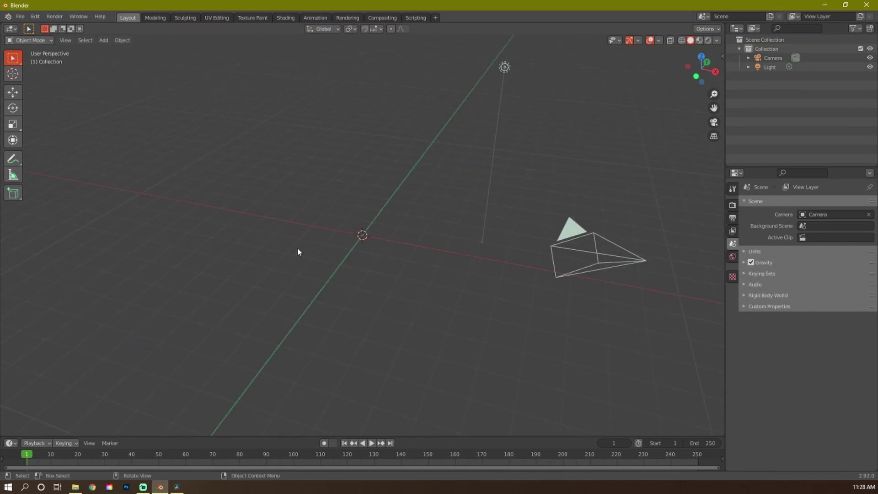
{"action": "key", "text": "shift+a"}
{"action": "mouse_move", "coordinate": [297, 248]}
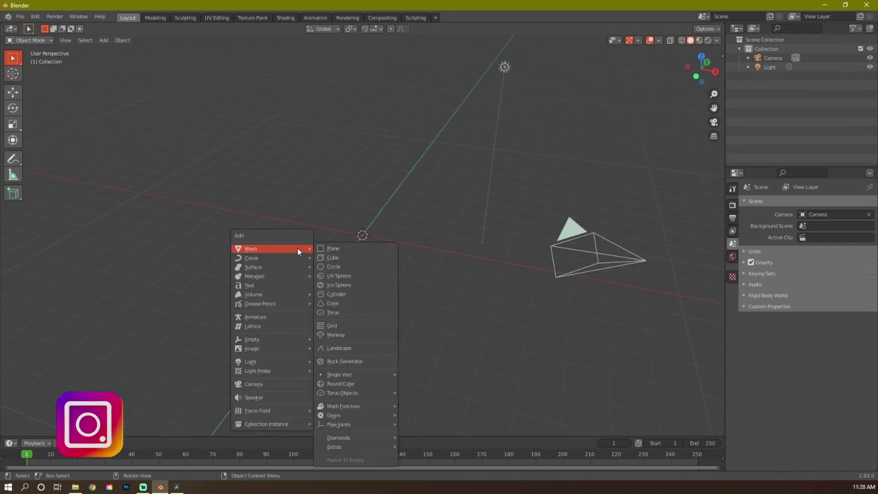
{"action": "key", "text": "Escape"}
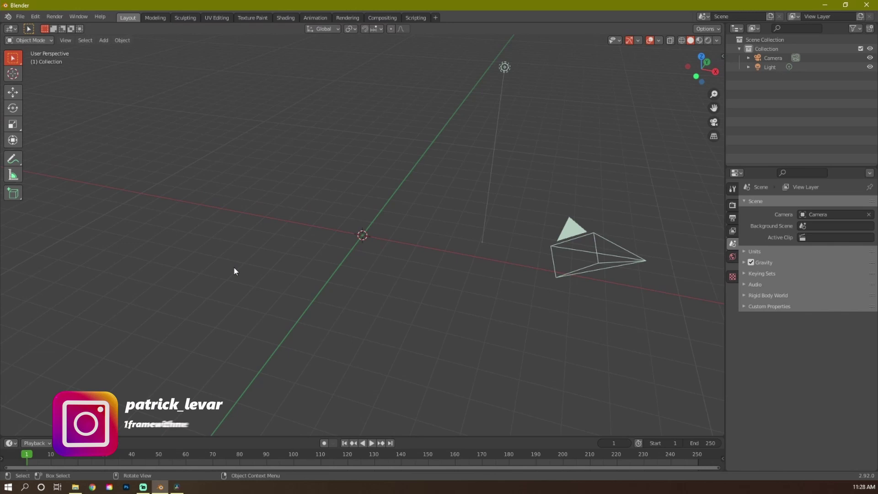
{"action": "key", "text": "shift+a"}
{"action": "mouse_move", "coordinate": [234, 267]}
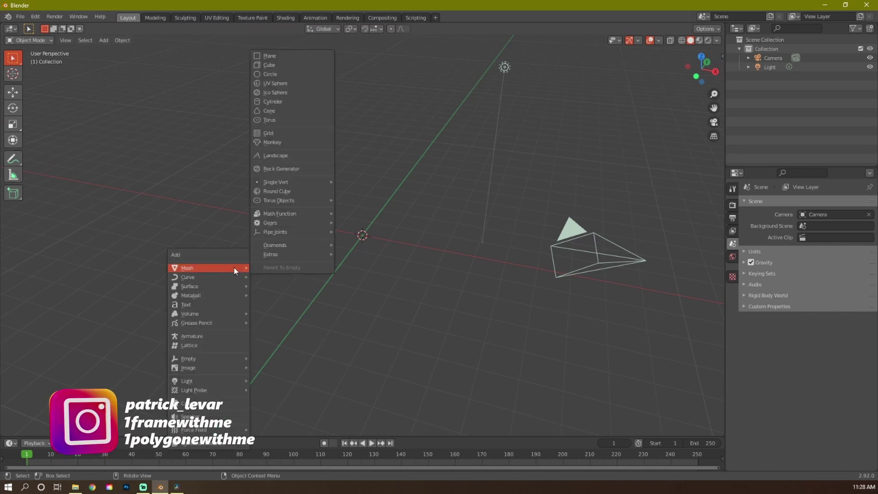
{"action": "mouse_move", "coordinate": [236, 368]}
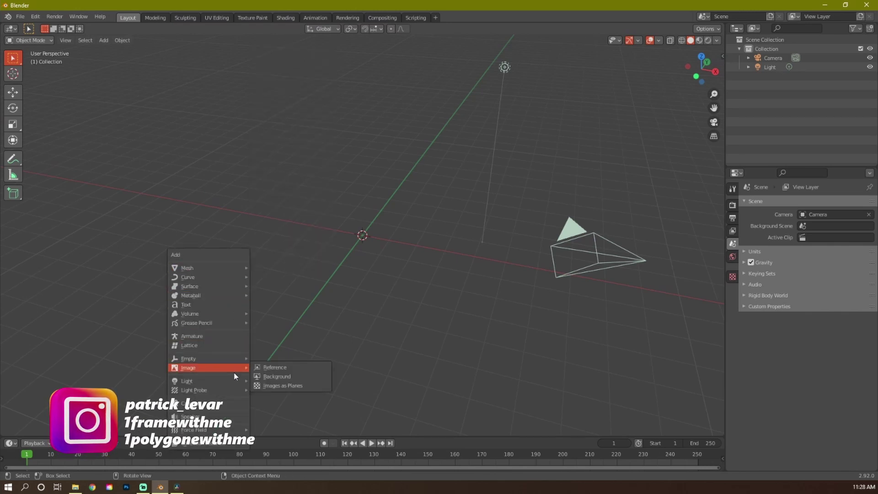
{"action": "left_click", "coordinate": [287, 386]}
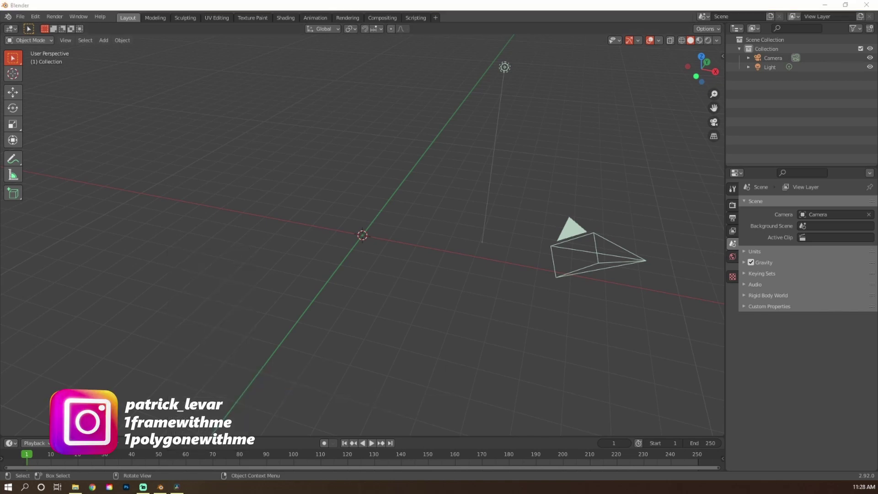
Reposition and widen the file browser showing the blender green screen update folder
{"action": "left_click_drag", "start_coordinate": [385, 155], "coordinate": [389, 147]}
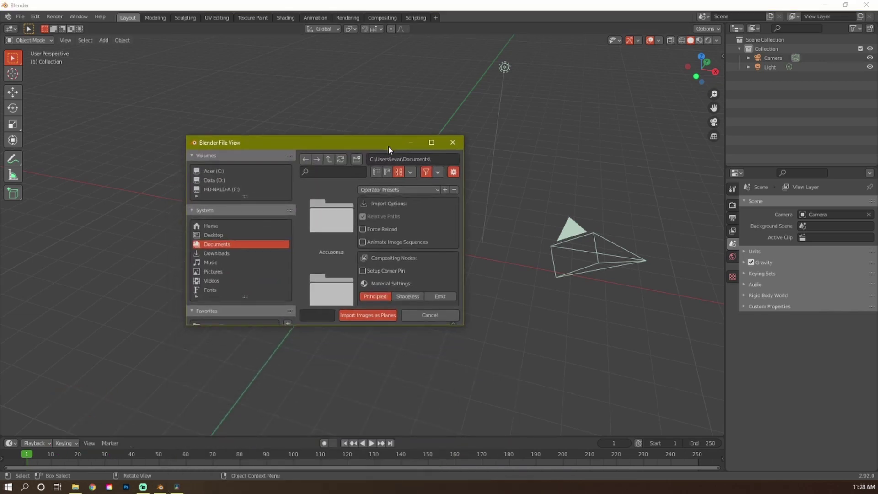
{"action": "scroll", "coordinate": [267, 275], "scroll_direction": "down", "scroll_amount": 8}
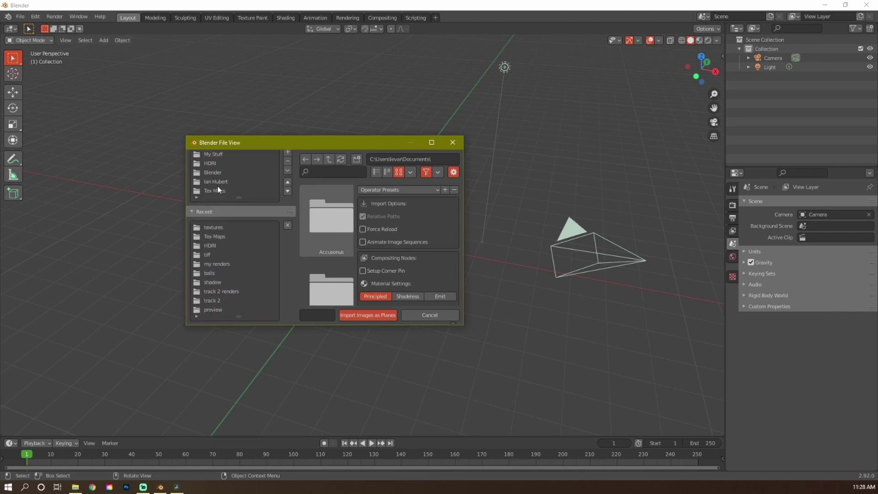
{"action": "key", "text": "Escape"}
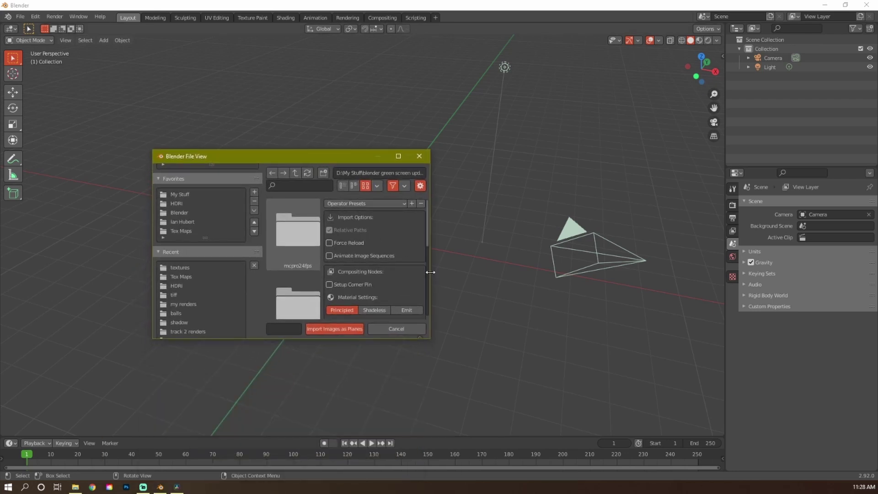
{"action": "left_click_drag", "start_coordinate": [429, 272], "coordinate": [564, 271]}
Import the tiff sequence as plane me00086400 with Animate Image Sequences and an Emit material
{"action": "double_click", "coordinate": [302, 270]}
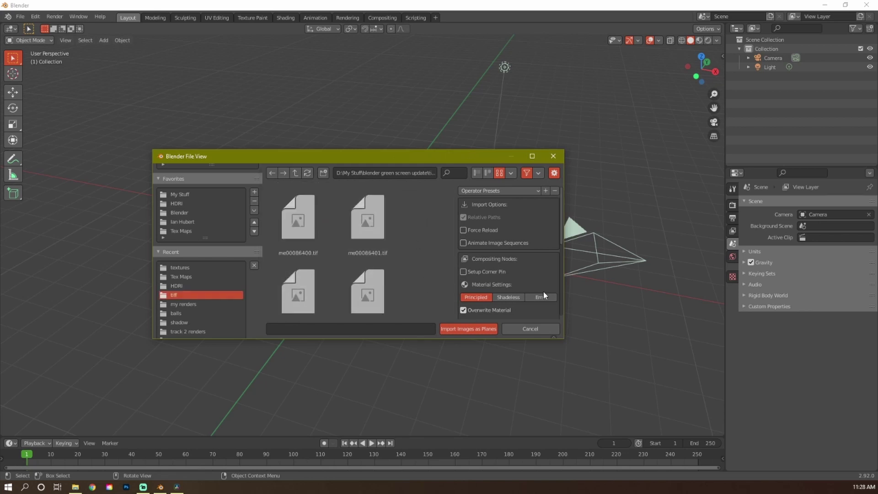
{"action": "left_click", "coordinate": [462, 243]}
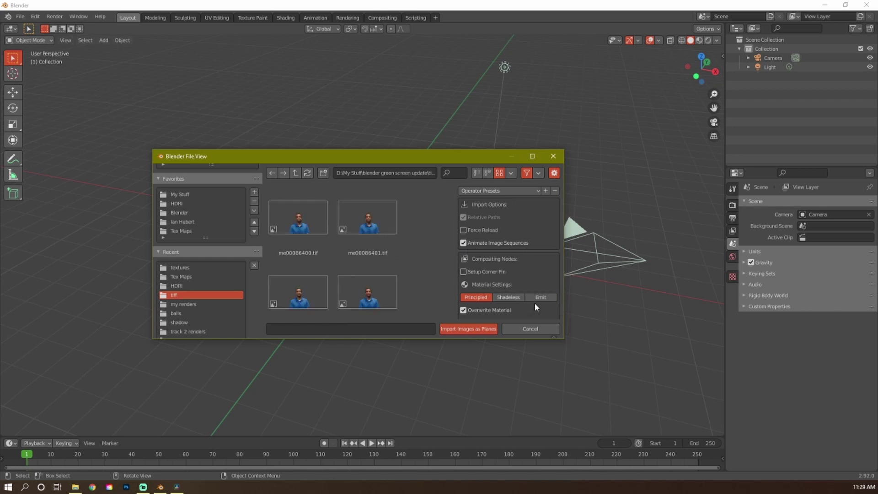
{"action": "left_click", "coordinate": [547, 297]}
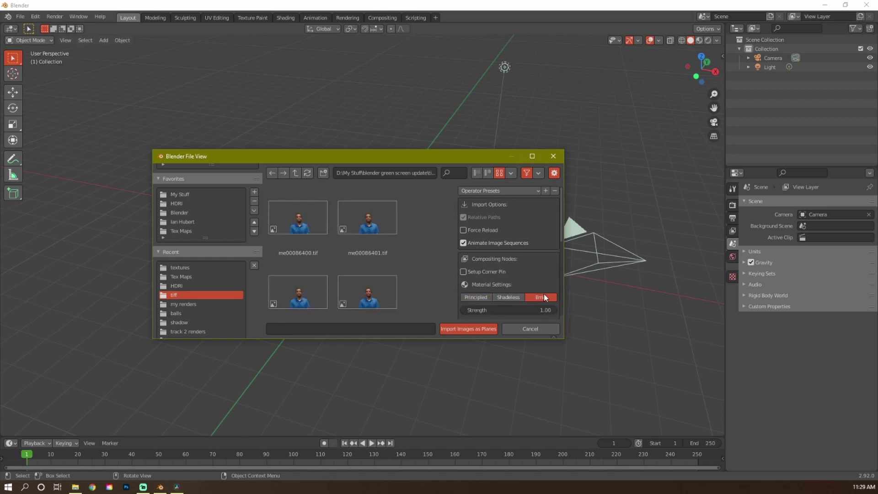
{"action": "left_click", "coordinate": [471, 330]}
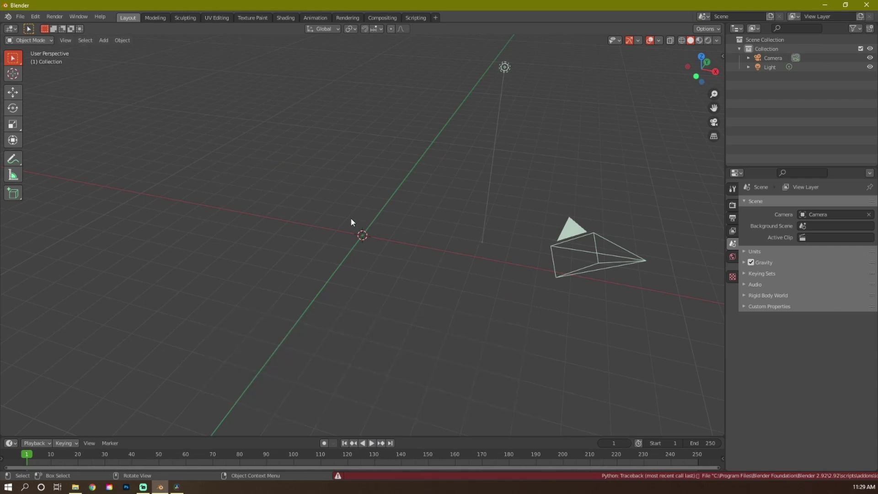
{"action": "key", "text": "shift+r"}
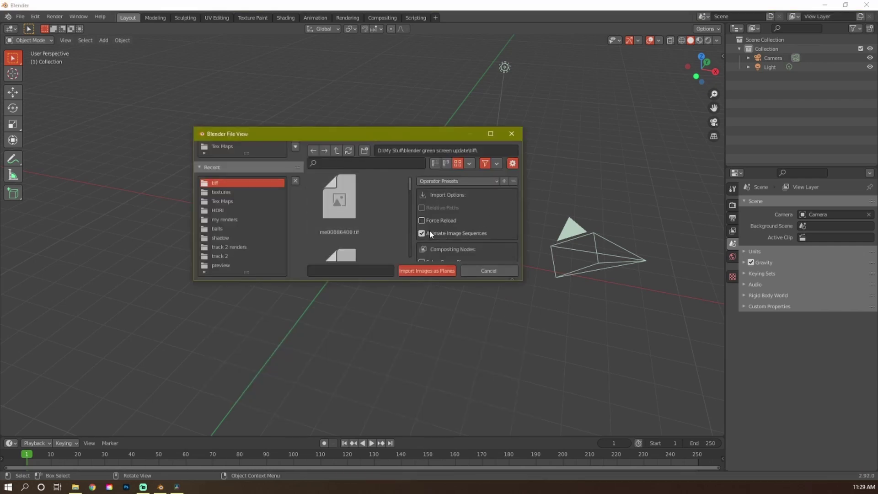
{"action": "left_click_drag", "start_coordinate": [433, 283], "coordinate": [435, 376]}
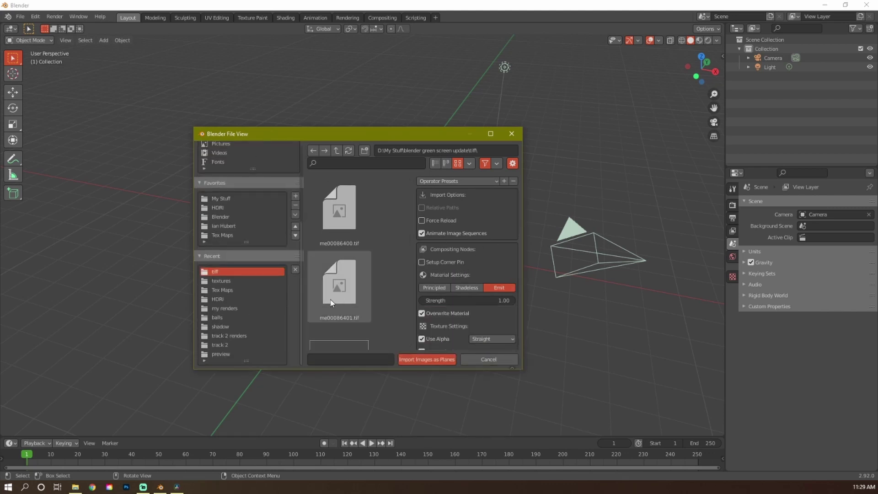
{"action": "left_click", "coordinate": [425, 360]}
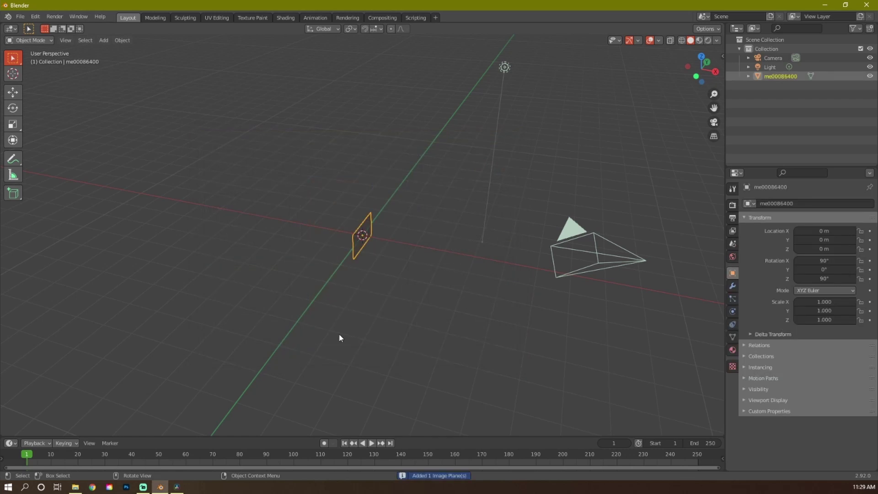
Switch to Material Preview and face the image plane to see the keyed video
{"action": "middle_click_drag", "start_coordinate": [355, 310], "coordinate": [385, 287]}
{"action": "scroll", "coordinate": [384, 284], "scroll_direction": "up", "scroll_amount": 5}
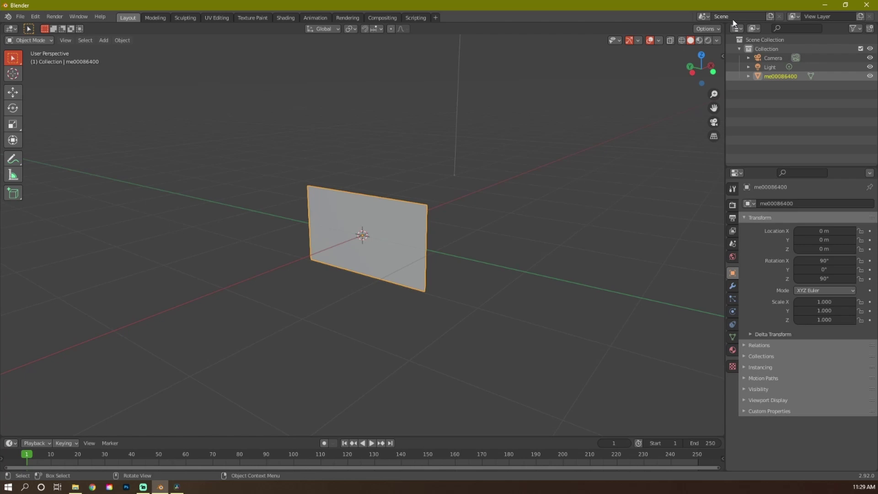
{"action": "left_click", "coordinate": [702, 40]}
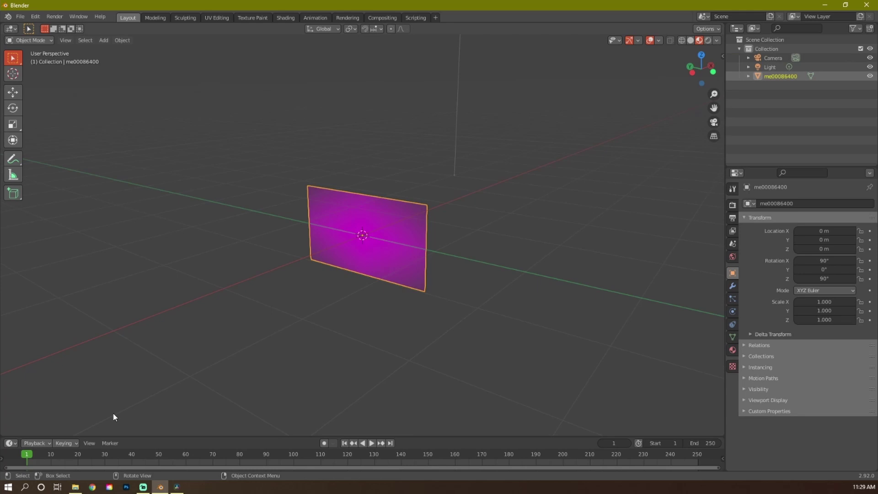
{"action": "key", "text": "Right"}
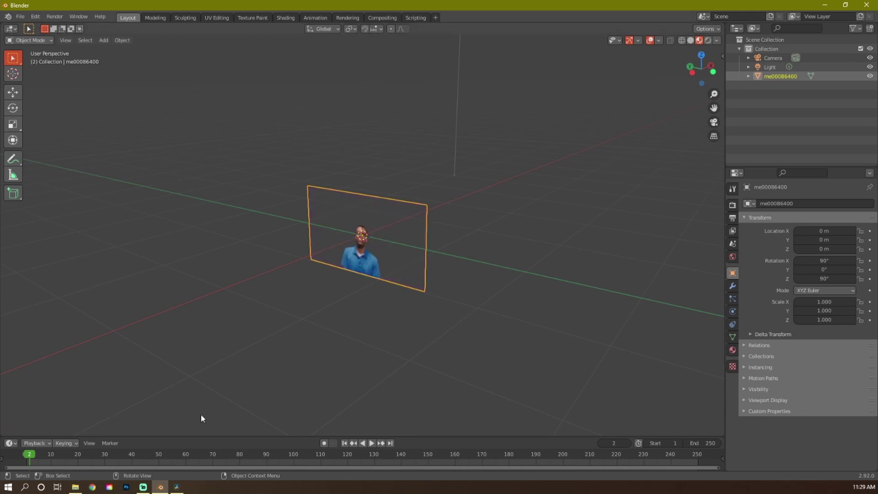
{"action": "middle_click_drag", "start_coordinate": [268, 390], "coordinate": [364, 366]}
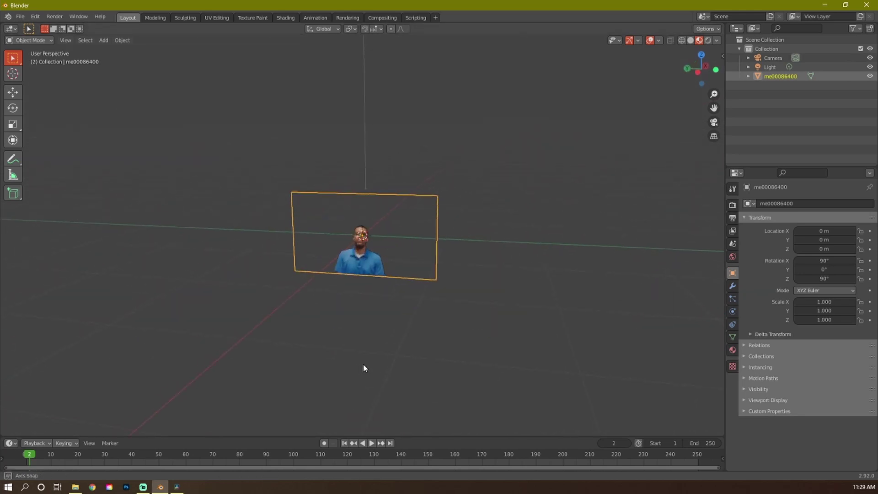
{"action": "scroll", "coordinate": [379, 329], "scroll_direction": "up", "scroll_amount": 7}
{"action": "middle_click_drag", "start_coordinate": [401, 323], "coordinate": [420, 335]}
{"action": "scroll", "coordinate": [424, 324], "scroll_direction": "down", "scroll_amount": 3}
Play the animation, then scrub to frames 65, 132 and back to 66
{"action": "key", "text": "space"}
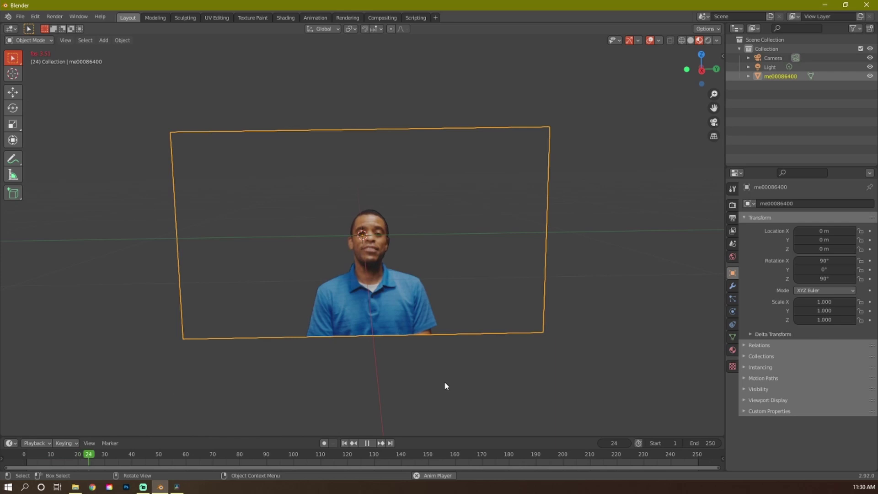
{"action": "key", "text": "space"}
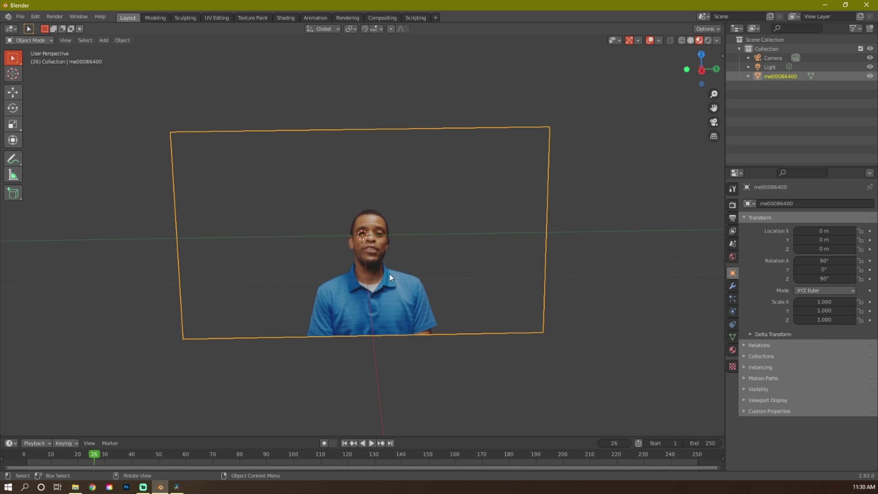
{"action": "left_click_drag", "start_coordinate": [93, 459], "coordinate": [196, 459]}
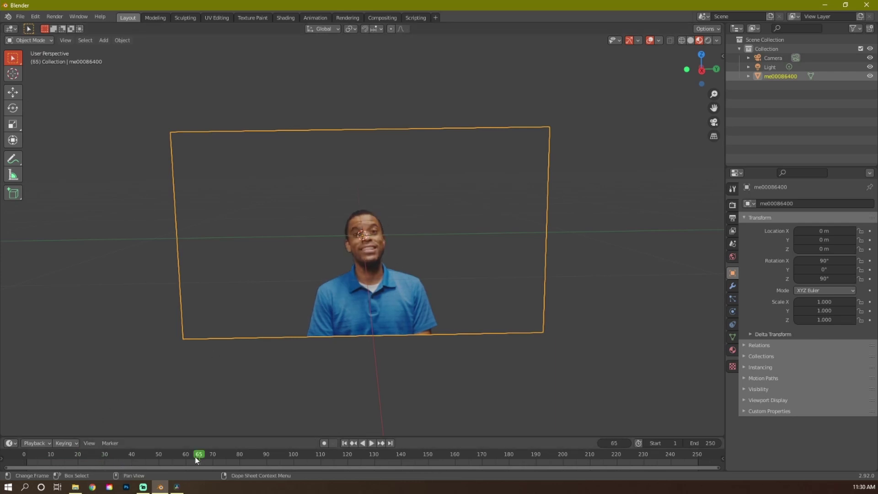
{"action": "left_click_drag", "start_coordinate": [266, 455], "coordinate": [379, 454]}
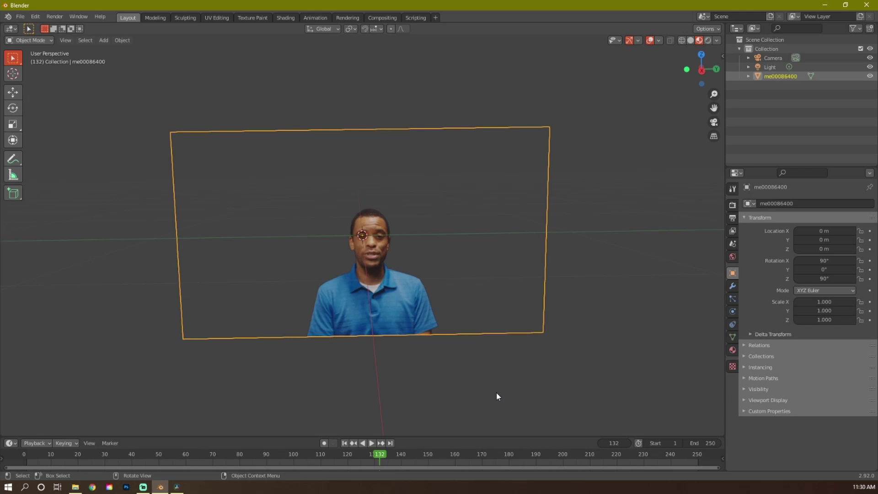
{"action": "left_click_drag", "start_coordinate": [385, 458], "coordinate": [202, 454]}
{"action": "mouse_move", "coordinate": [350, 349]}
{"action": "middle_mouse_down"}
{"action": "mouse_move", "coordinate": [458, 339]}
{"action": "mouse_move", "coordinate": [315, 349]}
{"action": "mouse_move", "coordinate": [348, 341]}
{"action": "middle_mouse_up"}
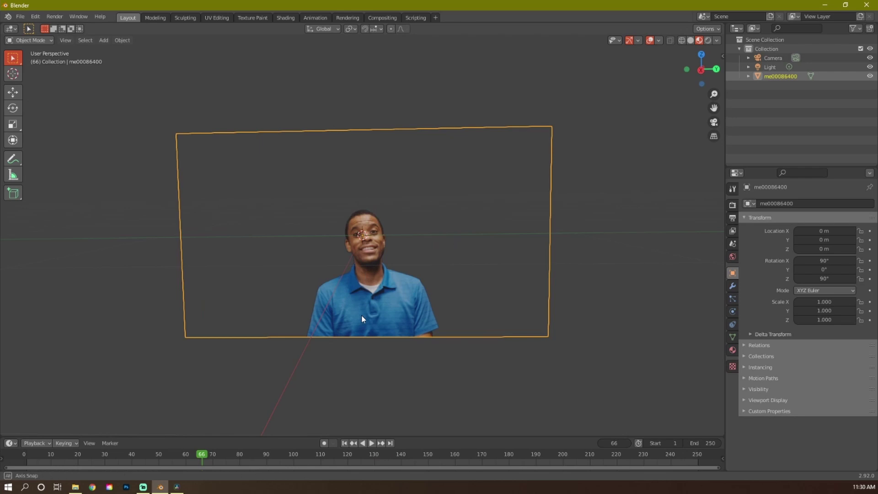
Raise the video plane along Z to about 0.5 m
{"action": "key", "text": "g"}
{"action": "key", "text": "z"}
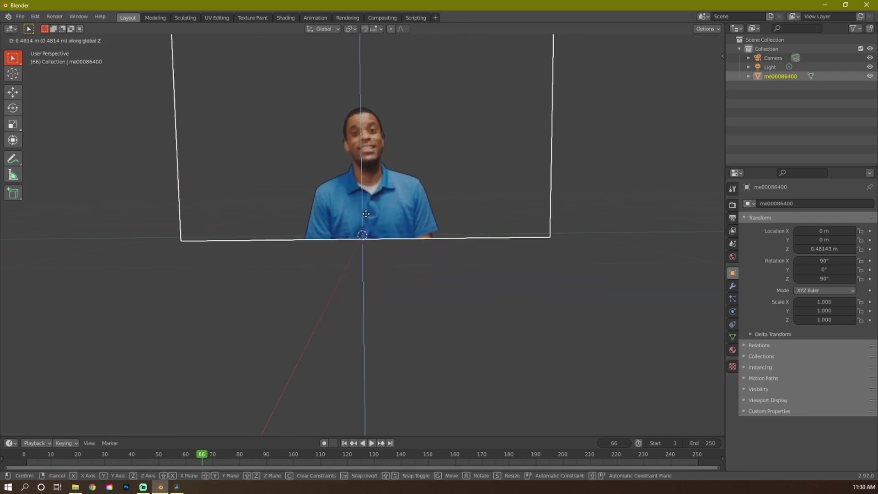
{"action": "left_click", "coordinate": [386, 217]}
{"action": "scroll", "coordinate": [419, 240], "scroll_direction": "down", "scroll_amount": 3}
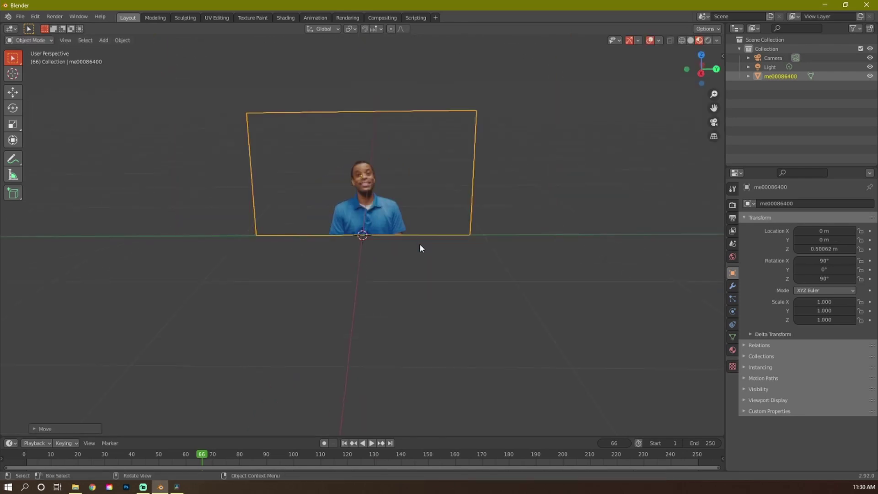
Add a cube and scale it to 0.667 on X and 0.705 on Y
{"action": "key", "text": "shift+a"}
{"action": "mouse_move", "coordinate": [391, 145]}
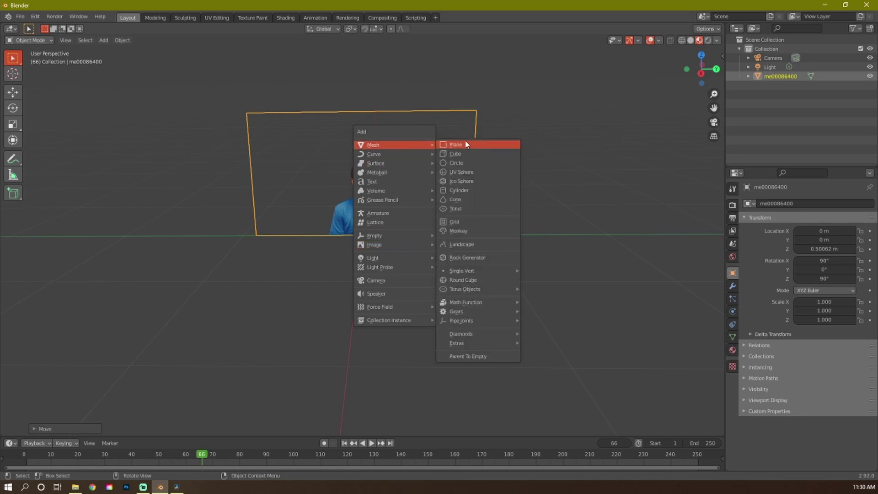
{"action": "left_click", "coordinate": [471, 152]}
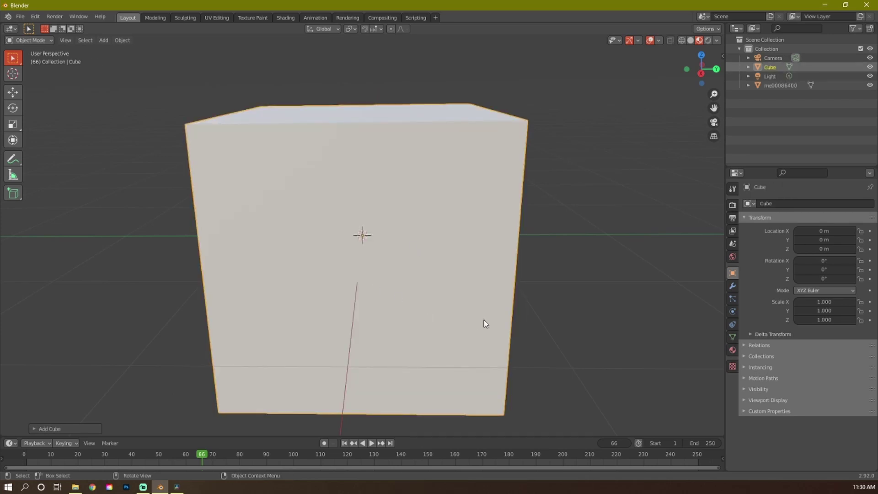
{"action": "key", "text": "s"}
{"action": "key", "text": "x"}
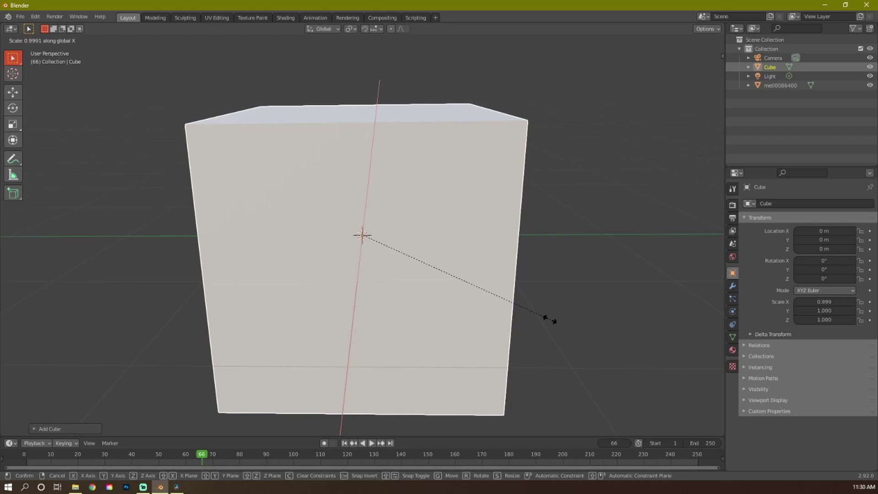
{"action": "left_click", "coordinate": [485, 304]}
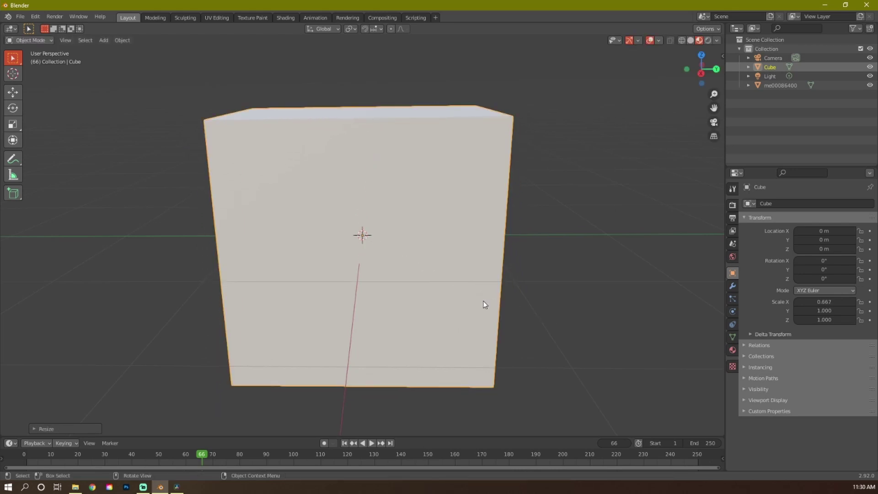
{"action": "key", "text": "s"}
{"action": "key", "text": "y"}
{"action": "left_click", "coordinate": [438, 297]}
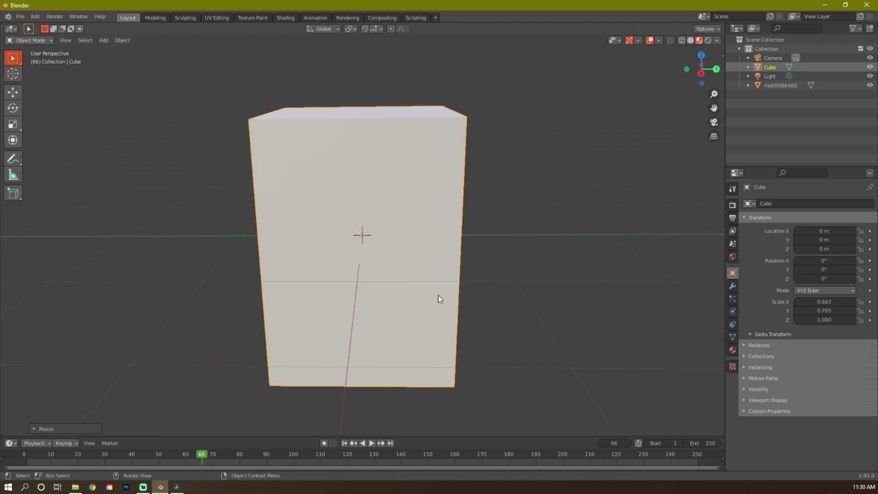
In Edit Mode, add two horizontal loop cuts around the cube
{"action": "key", "text": "Tab"}
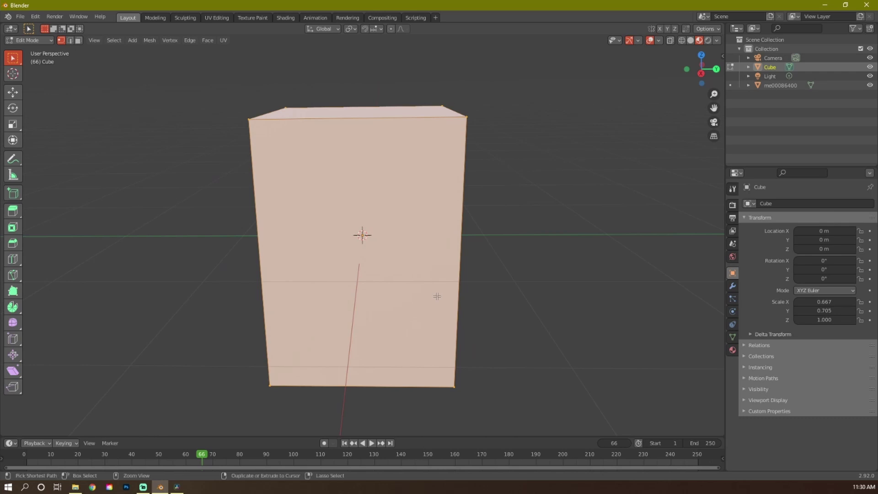
{"action": "key", "text": "ctrl+r"}
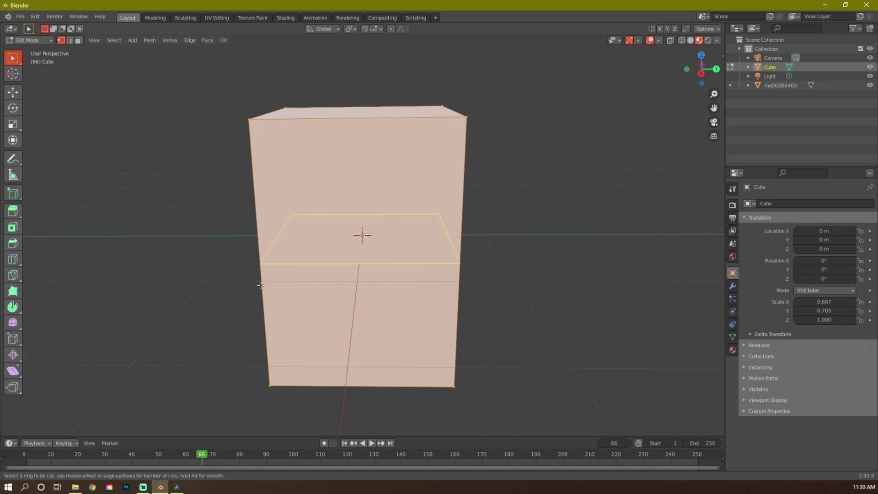
{"action": "left_click", "coordinate": [261, 285]}
{"action": "left_click", "coordinate": [261, 206]}
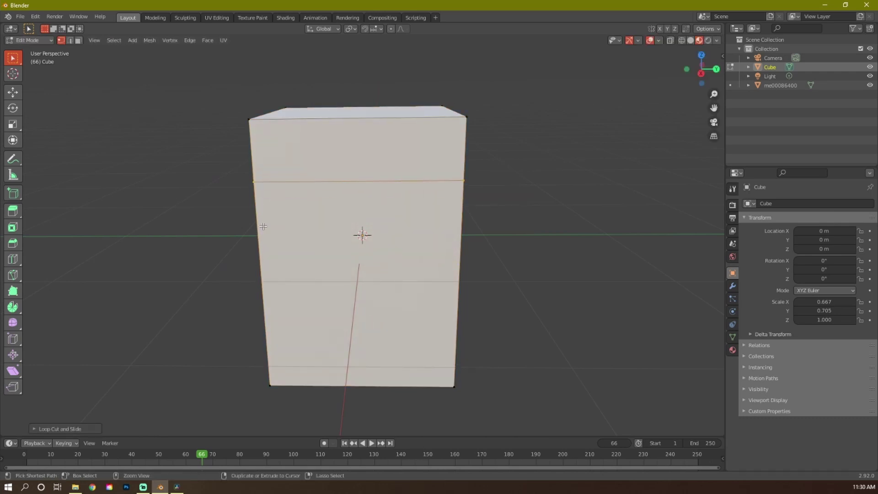
{"action": "key", "text": "ctrl+r"}
{"action": "left_click", "coordinate": [264, 247]}
{"action": "left_click", "coordinate": [269, 265]}
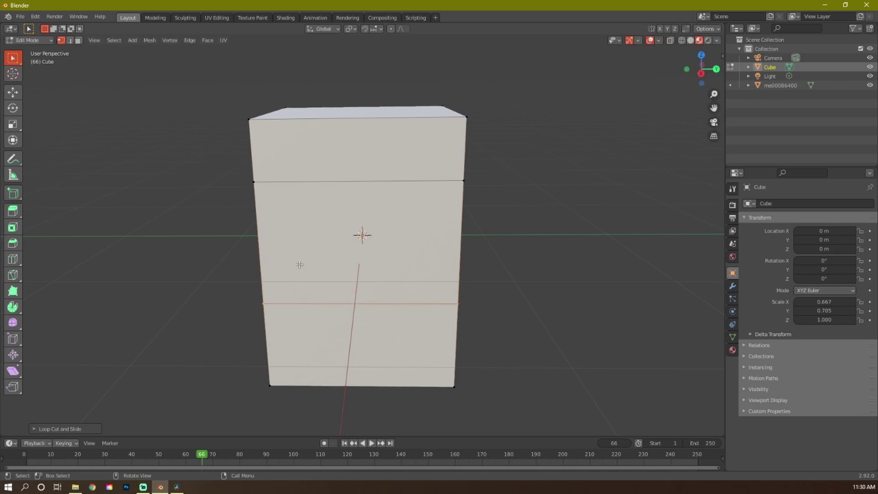
Inset the front face, extrude it inward, and delete it to open a window
{"action": "key", "text": "3"}
{"action": "left_click", "coordinate": [329, 265]}
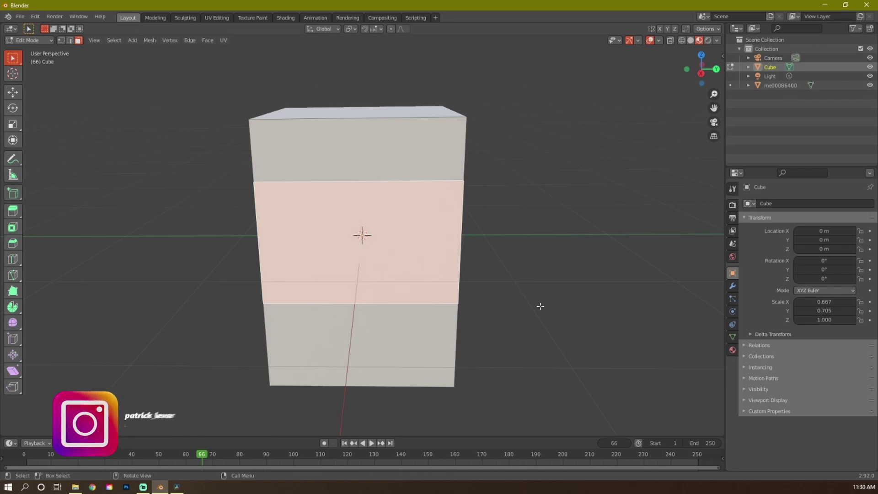
{"action": "key", "text": "i"}
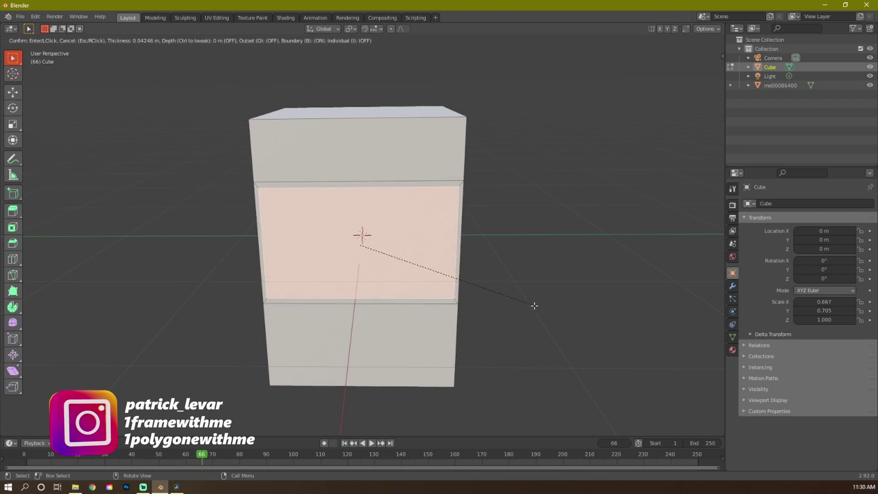
{"action": "left_click", "coordinate": [528, 304]}
{"action": "key", "text": "e"}
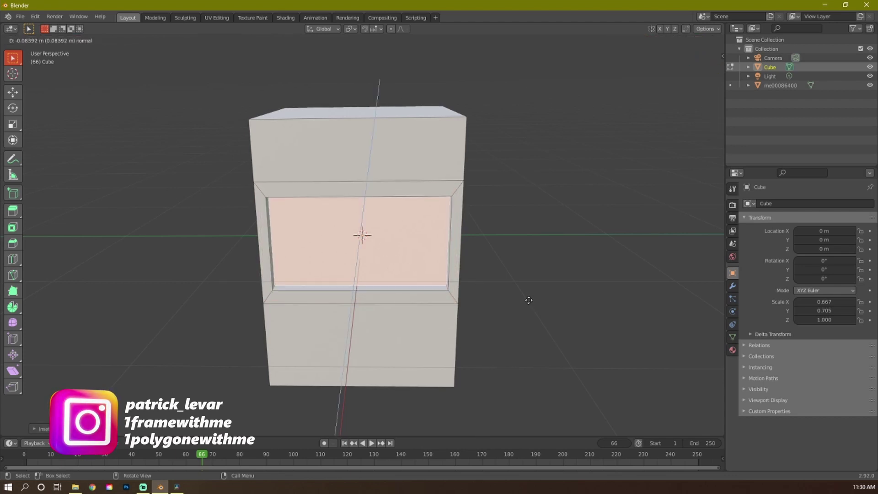
{"action": "left_click", "coordinate": [530, 295]}
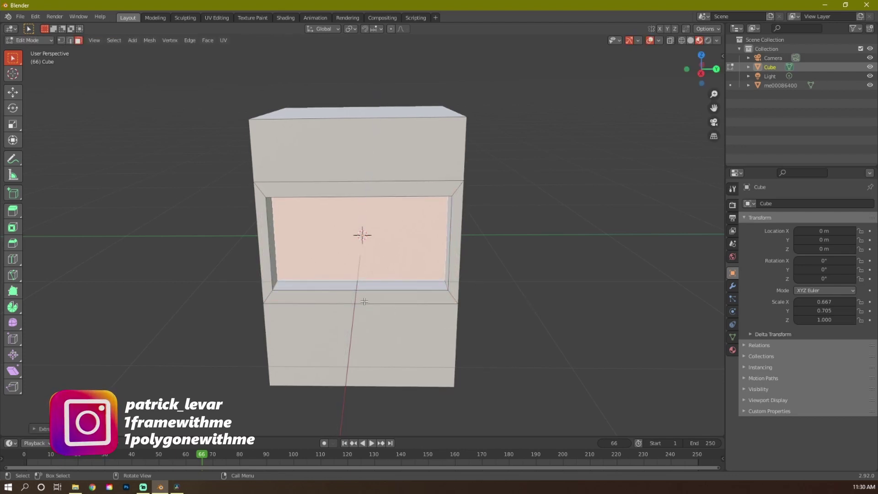
{"action": "key", "text": "x"}
{"action": "left_click", "coordinate": [354, 320]}
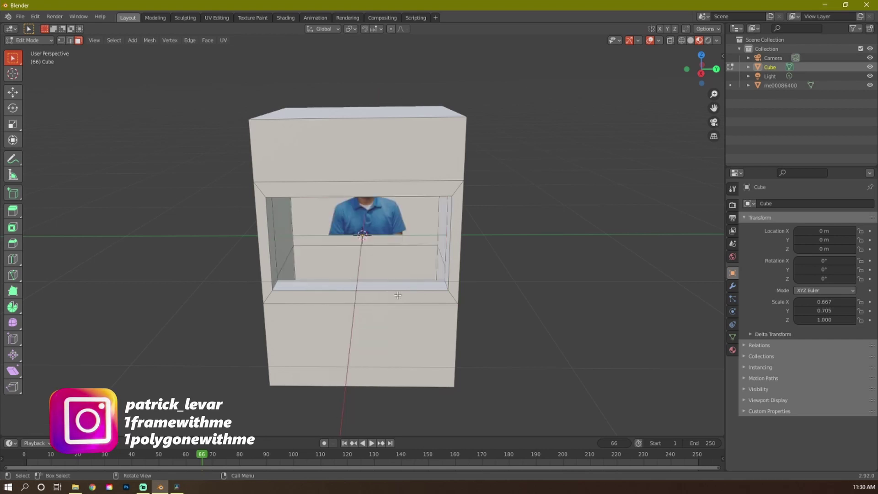
{"action": "middle_click_drag", "start_coordinate": [354, 320], "coordinate": [460, 299]}
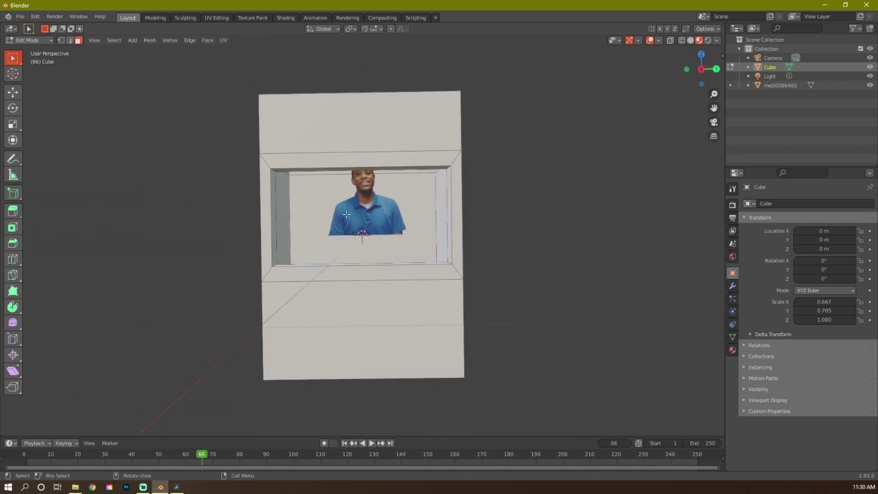
{"action": "key", "text": "Tab"}
Move the video plane down to Z 0.148 m and scale it to 1.020
{"action": "left_click", "coordinate": [366, 210]}
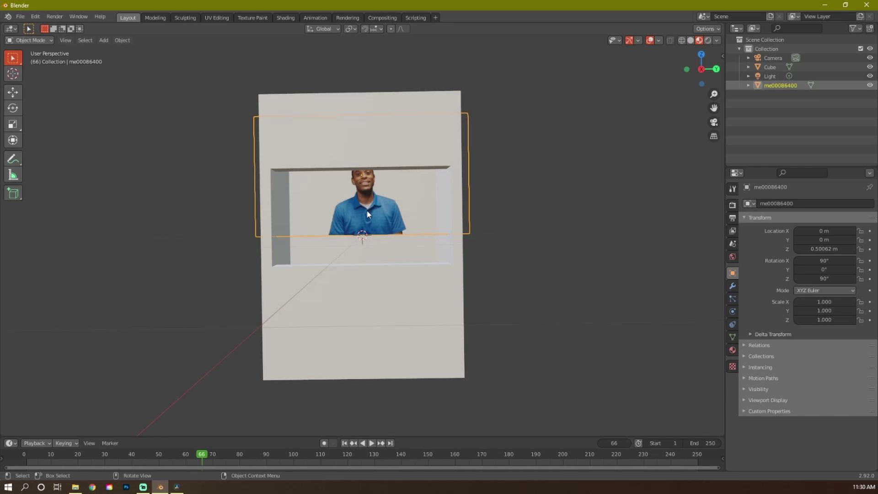
{"action": "key", "text": "g"}
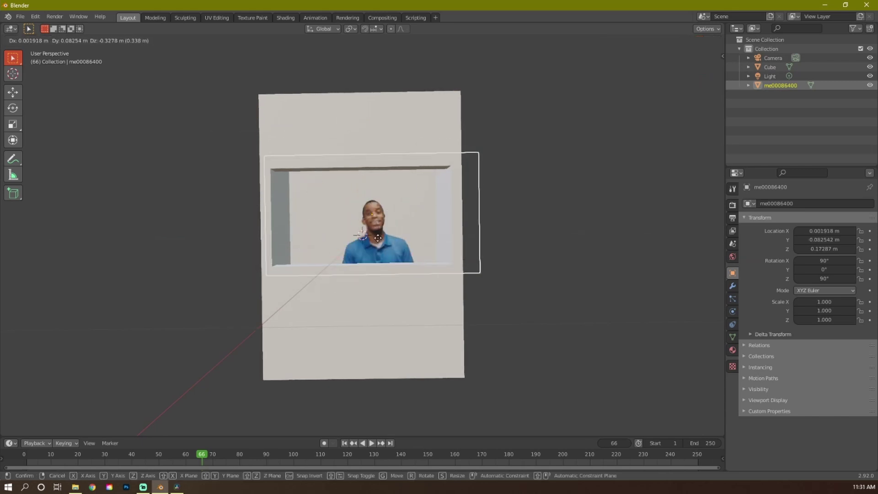
{"action": "left_click", "coordinate": [385, 281]}
{"action": "key", "text": "s"}
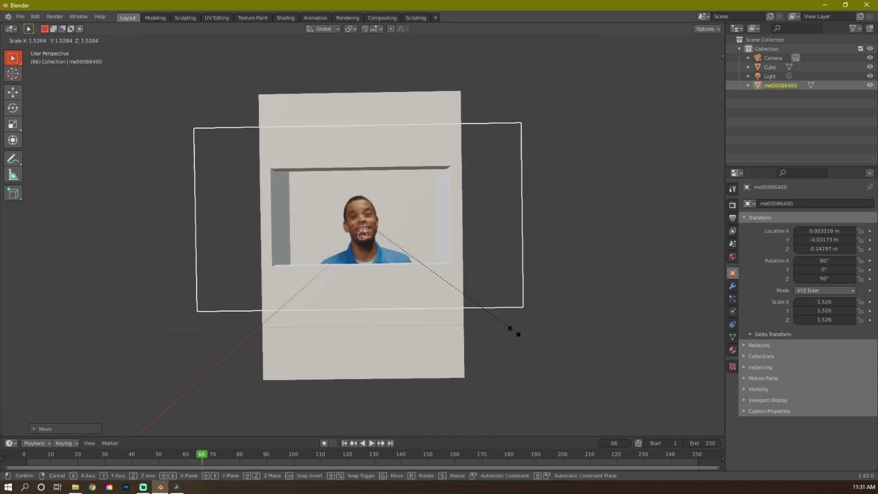
{"action": "left_click", "coordinate": [454, 314]}
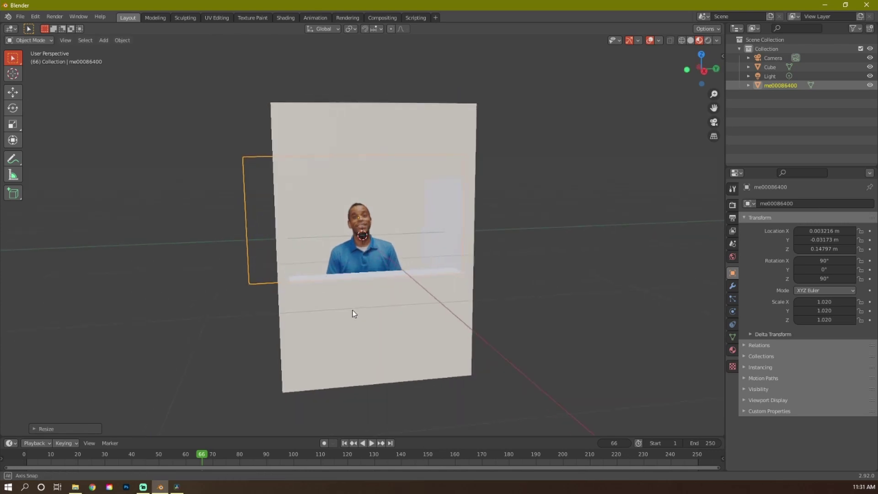
{"action": "mouse_move", "coordinate": [352, 313]}
{"action": "middle_mouse_down"}
{"action": "mouse_move", "coordinate": [297, 328]}
{"action": "mouse_move", "coordinate": [359, 345]}
{"action": "mouse_move", "coordinate": [390, 310]}
{"action": "mouse_move", "coordinate": [344, 292]}
{"action": "mouse_move", "coordinate": [313, 303]}
{"action": "mouse_move", "coordinate": [350, 300]}
{"action": "mouse_move", "coordinate": [308, 292]}
{"action": "mouse_move", "coordinate": [293, 314]}
{"action": "mouse_move", "coordinate": [408, 310]}
{"action": "mouse_move", "coordinate": [348, 300]}
{"action": "middle_mouse_up"}
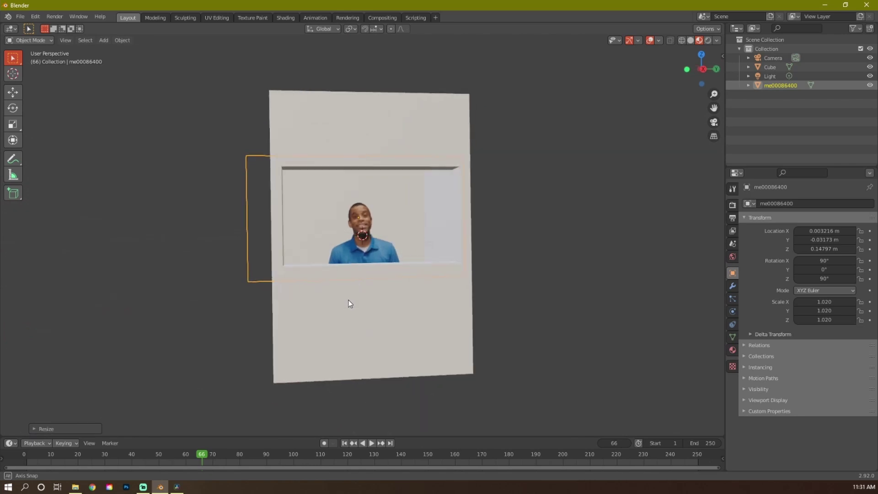
Switch the viewport to Rendered shading and view the booth from the front
{"action": "left_click", "coordinate": [709, 41]}
{"action": "mouse_move", "coordinate": [401, 285]}
{"action": "middle_mouse_down"}
{"action": "mouse_move", "coordinate": [522, 307]}
{"action": "mouse_move", "coordinate": [446, 310]}
{"action": "mouse_move", "coordinate": [545, 319]}
{"action": "mouse_move", "coordinate": [515, 323]}
{"action": "mouse_move", "coordinate": [483, 295]}
{"action": "mouse_move", "coordinate": [454, 290]}
{"action": "mouse_move", "coordinate": [498, 318]}
{"action": "middle_mouse_up"}
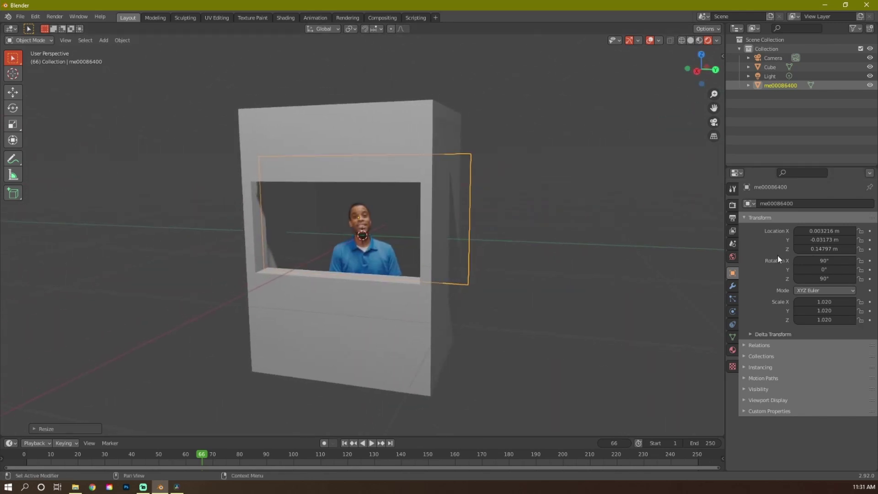
{"action": "middle_click_drag", "start_coordinate": [438, 289], "coordinate": [418, 259]}
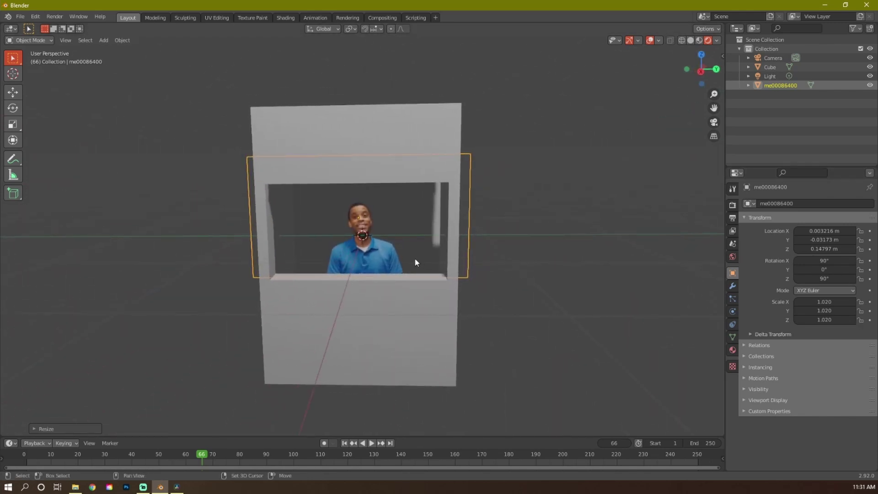
Add a point light to the scene
{"action": "key", "text": "shift+a"}
{"action": "mouse_move", "coordinate": [414, 257]}
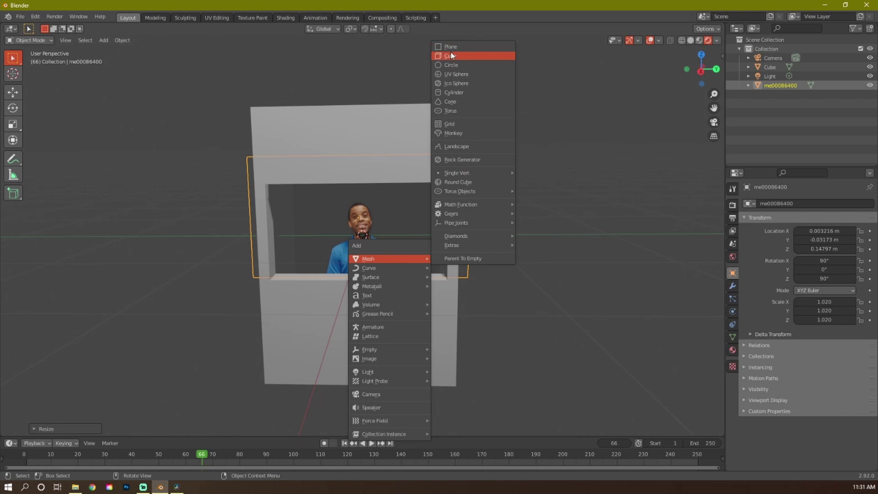
{"action": "mouse_move", "coordinate": [461, 173]}
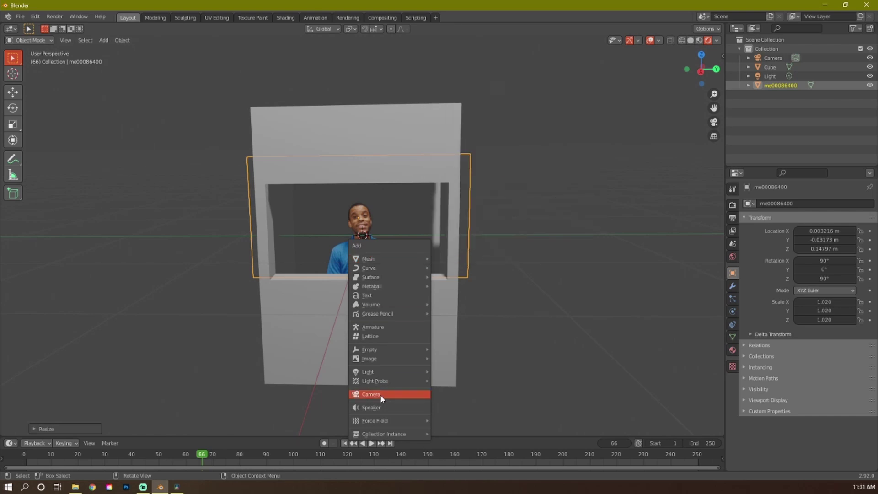
{"action": "mouse_move", "coordinate": [381, 373]}
{"action": "left_click", "coordinate": [478, 372]}
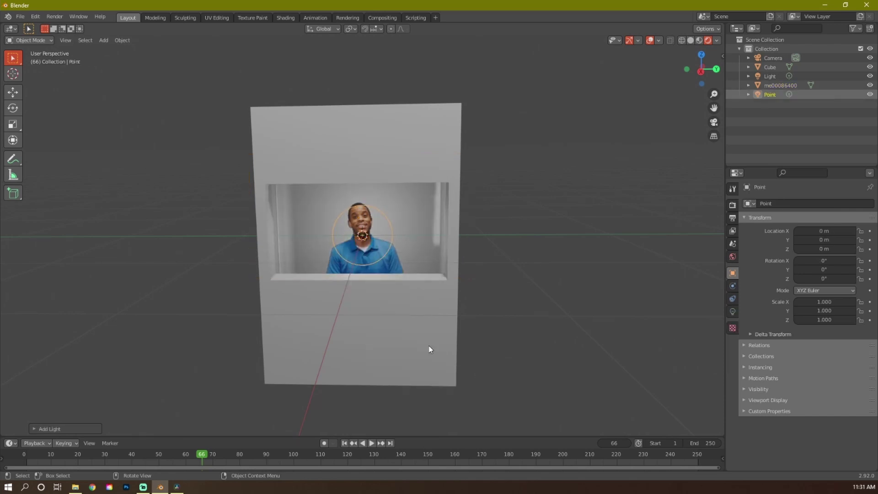
{"action": "middle_click_drag", "start_coordinate": [371, 307], "coordinate": [400, 300]}
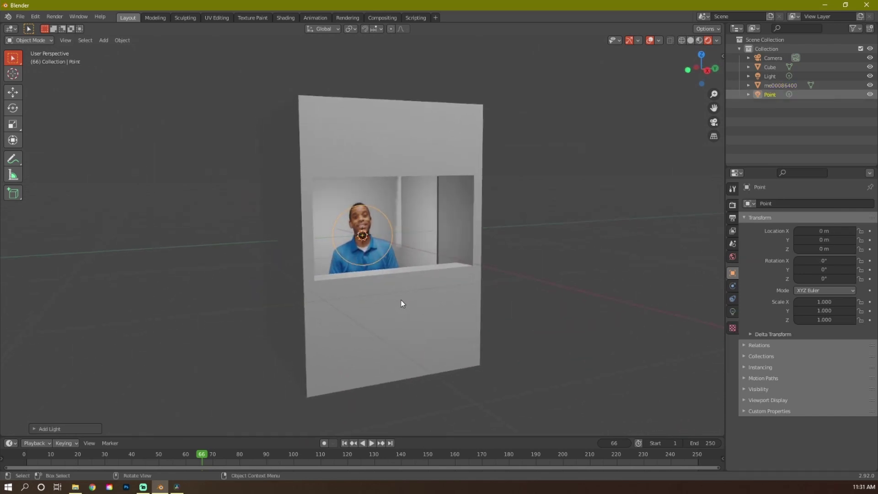
Position the point light inside the booth window, raised about 0.34 m and shifted along X
{"action": "key", "text": "g"}
{"action": "key", "text": "z"}
{"action": "left_click", "coordinate": [410, 259]}
{"action": "key", "text": "g"}
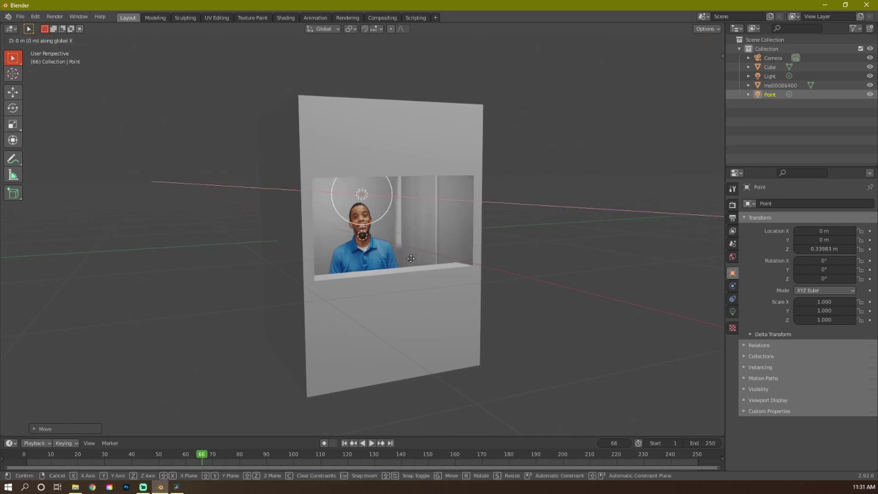
{"action": "key", "text": "x"}
{"action": "left_click", "coordinate": [455, 285]}
{"action": "middle_click_drag", "start_coordinate": [454, 284], "coordinate": [361, 261]}
{"action": "key", "text": "g"}
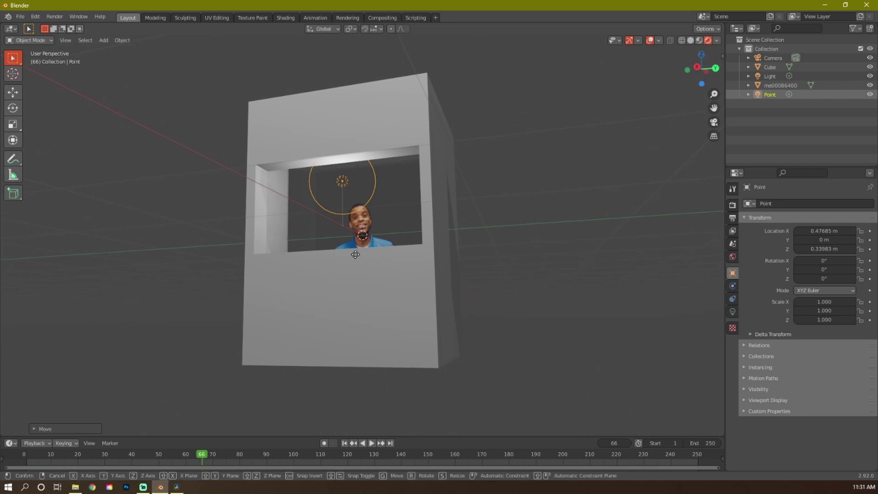
{"action": "key", "text": "x"}
{"action": "left_click", "coordinate": [366, 260]}
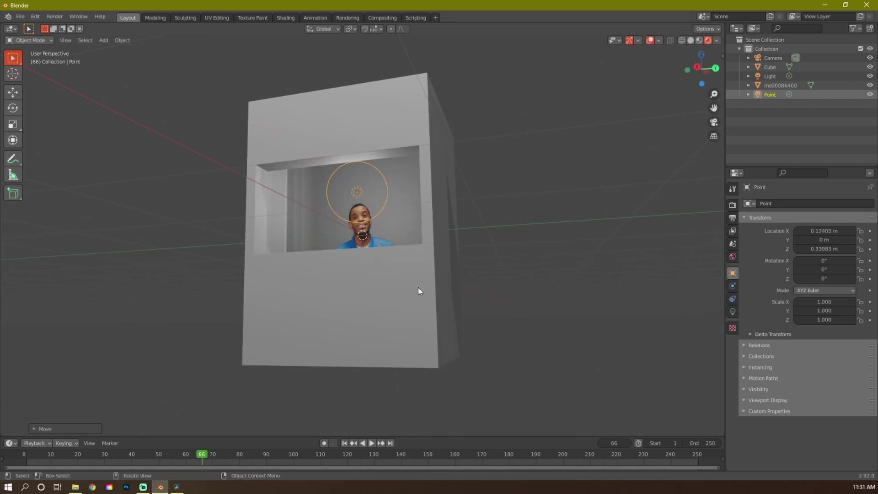
Tint the point light lavender blue and set its power to 50 W
{"action": "left_click", "coordinate": [732, 314]}
{"action": "left_click", "coordinate": [828, 253]}
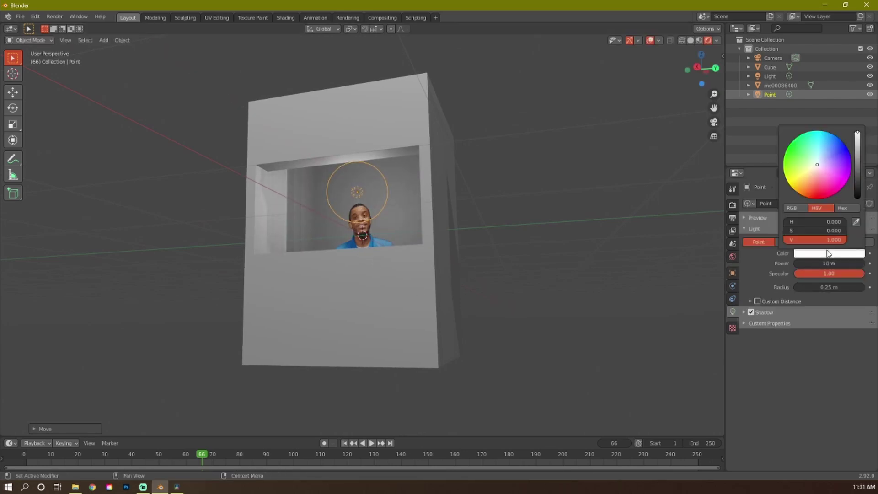
{"action": "left_click_drag", "start_coordinate": [828, 186], "coordinate": [825, 158]}
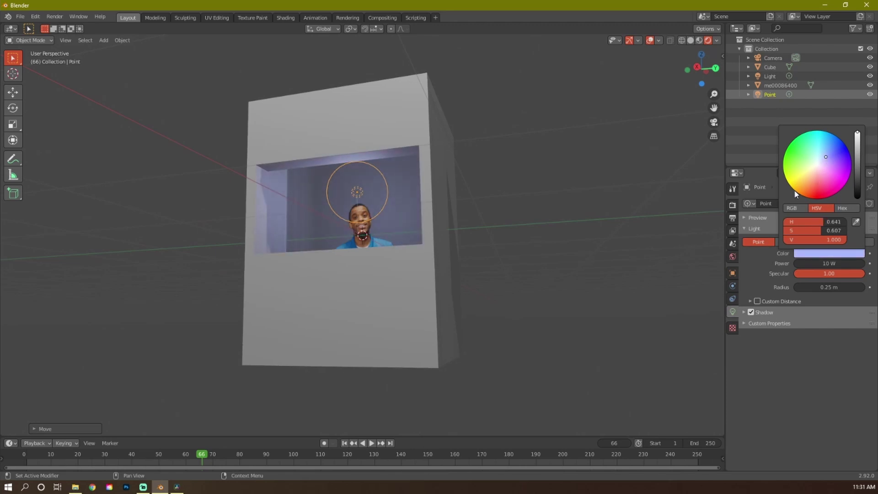
{"action": "left_click", "coordinate": [829, 263]}
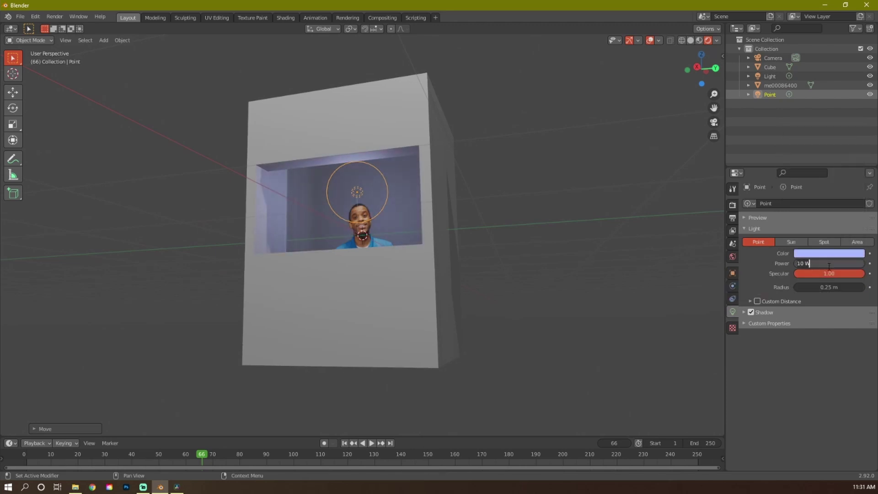
{"action": "key", "text": "ctrl+a"}
{"action": "type", "text": "50"}
{"action": "key", "text": "Return"}
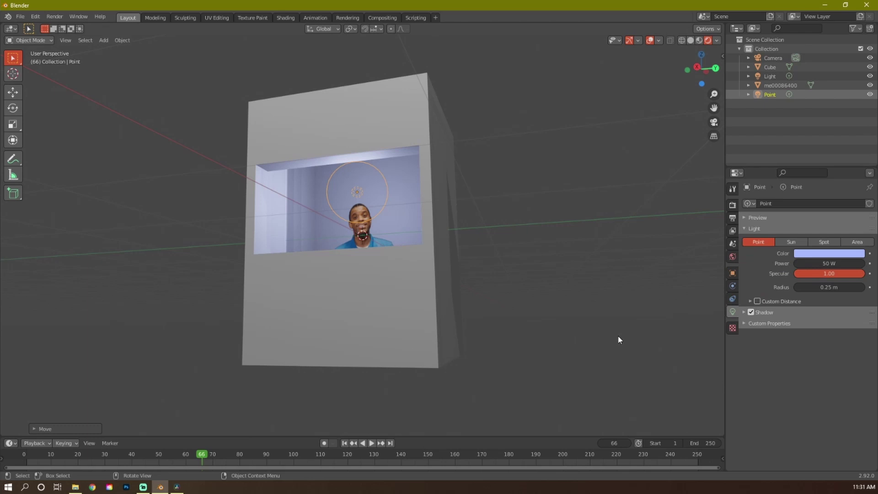
{"action": "middle_click_drag", "start_coordinate": [618, 336], "coordinate": [402, 274]}
Select the video plane and orbit and zoom around the booth to inspect it
{"action": "left_click", "coordinate": [385, 259]}
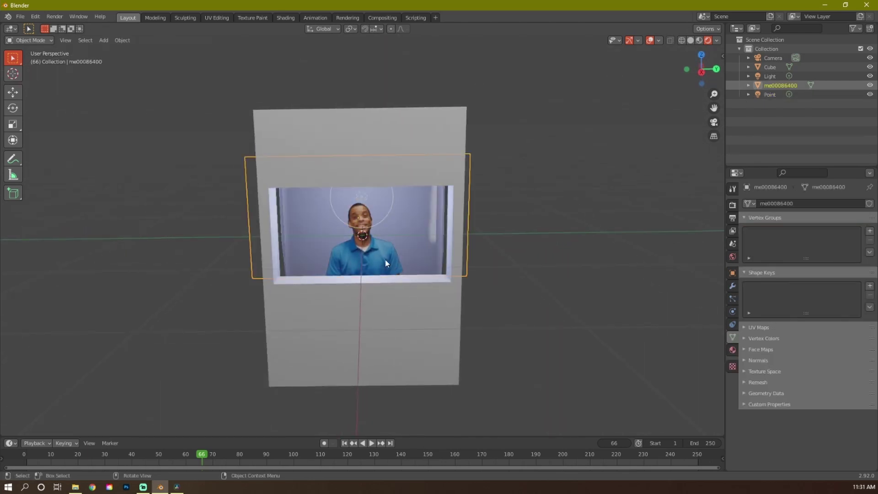
{"action": "mouse_move", "coordinate": [407, 306]}
{"action": "middle_mouse_down"}
{"action": "mouse_move", "coordinate": [441, 315]}
{"action": "mouse_move", "coordinate": [384, 318]}
{"action": "mouse_move", "coordinate": [393, 320]}
{"action": "mouse_move", "coordinate": [354, 347]}
{"action": "mouse_move", "coordinate": [388, 306]}
{"action": "mouse_move", "coordinate": [405, 307]}
{"action": "middle_mouse_up"}
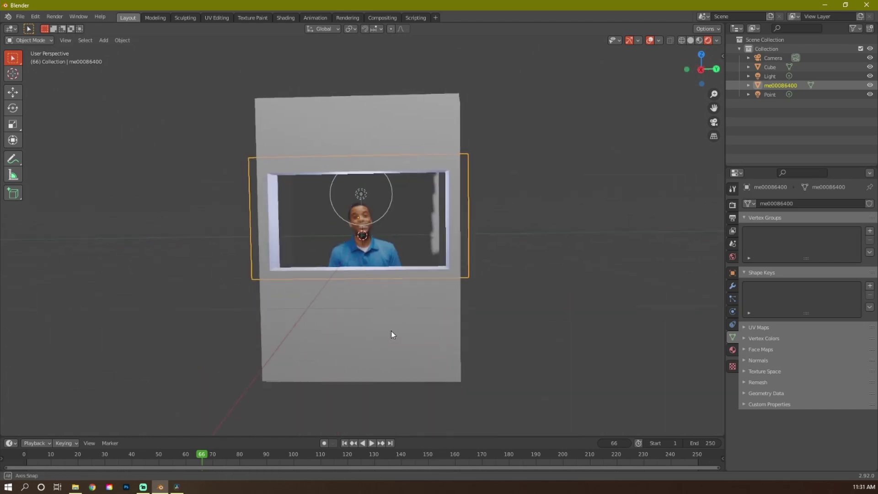
{"action": "mouse_move", "coordinate": [391, 336]}
{"action": "middle_mouse_down"}
{"action": "mouse_move", "coordinate": [337, 343]}
{"action": "mouse_move", "coordinate": [383, 338]}
{"action": "middle_mouse_up"}
{"action": "scroll", "coordinate": [389, 342], "scroll_direction": "down", "scroll_amount": 3}
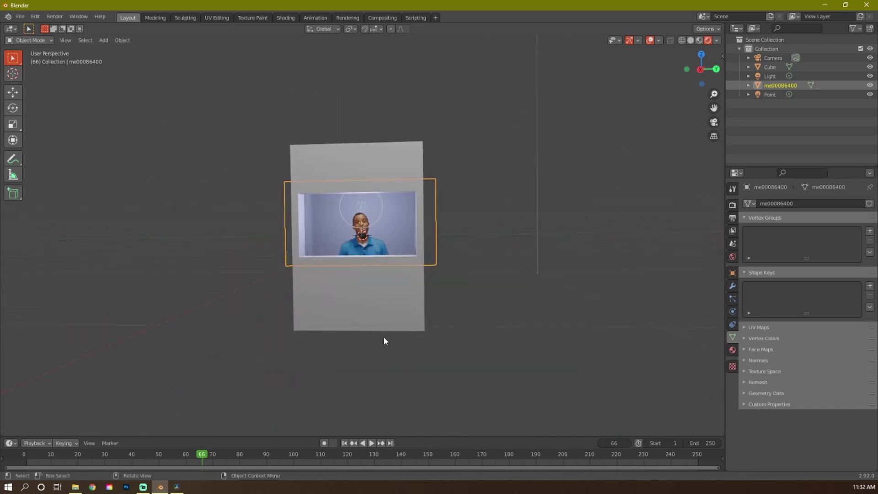
Check the 50 mm camera view, then orbit back out and select the camera
{"action": "key", "text": "KP_0"}
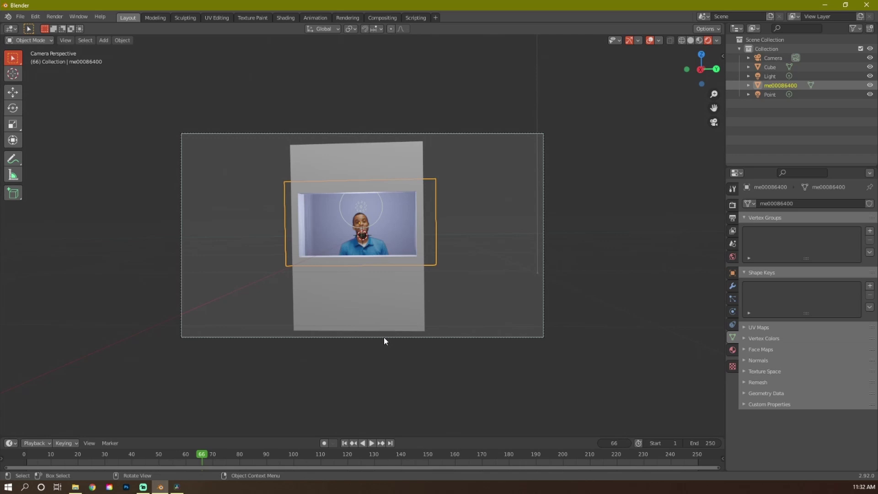
{"action": "middle_click_drag", "start_coordinate": [376, 249], "coordinate": [380, 267]}
{"action": "left_click", "coordinate": [377, 264]}
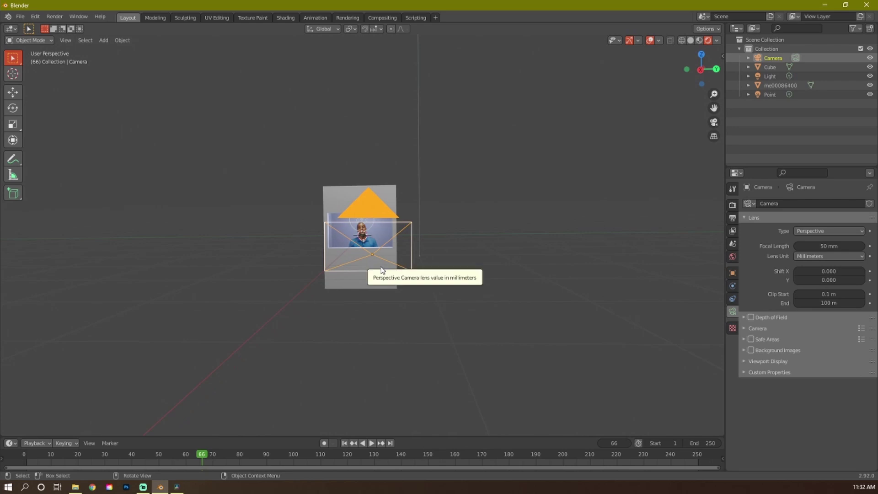
Raise the camera vertically above the booth and keyframe its location at frame 1
{"action": "key", "text": "g"}
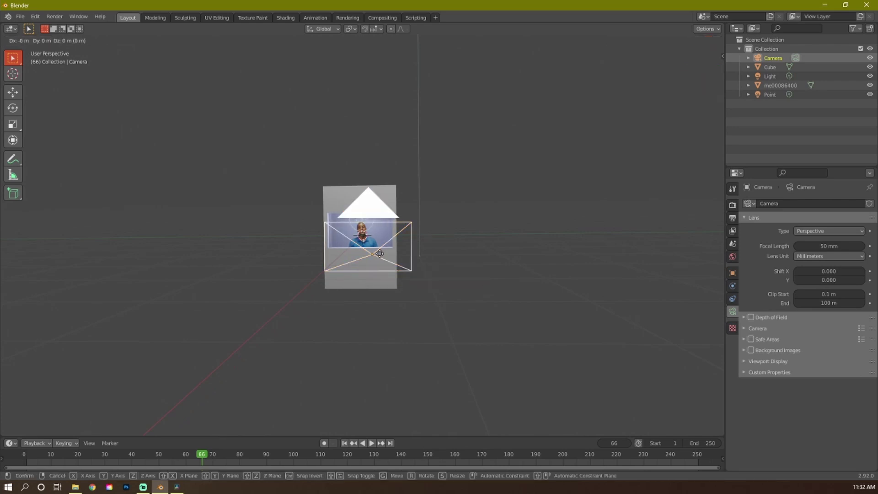
{"action": "key", "text": "z"}
{"action": "left_click", "coordinate": [368, 119]}
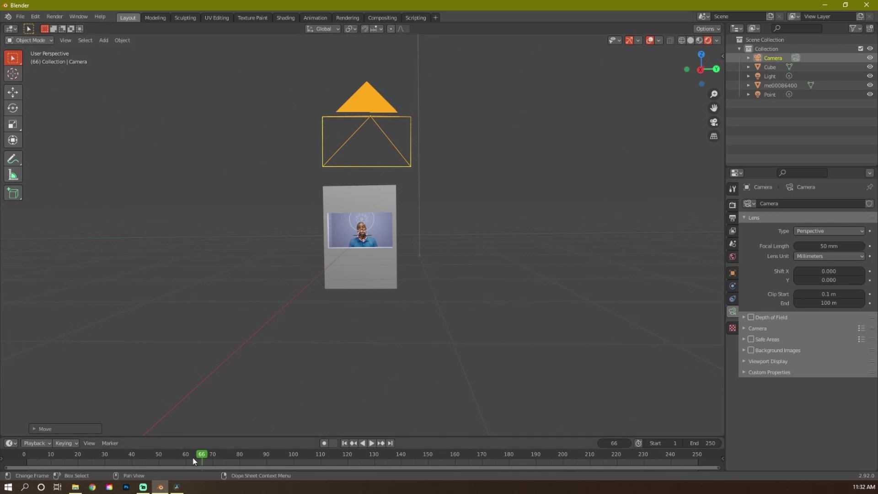
{"action": "key", "text": "shift+Left"}
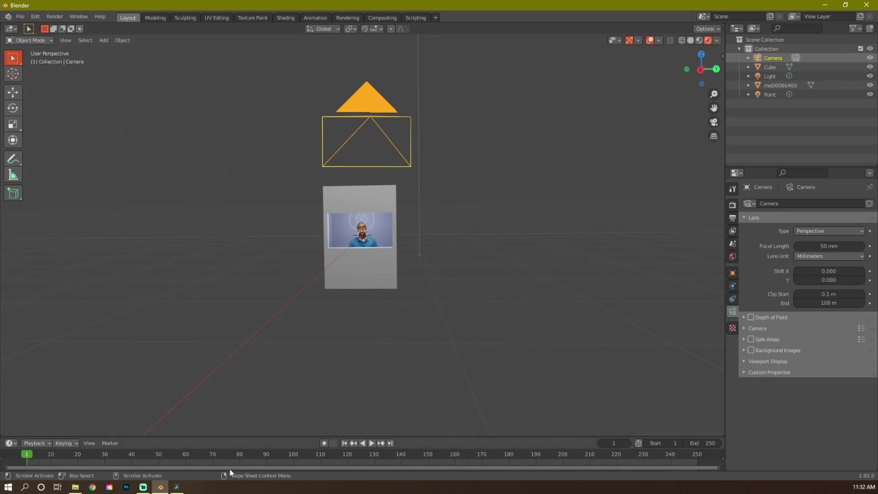
{"action": "key", "text": "i"}
{"action": "left_click", "coordinate": [390, 133]}
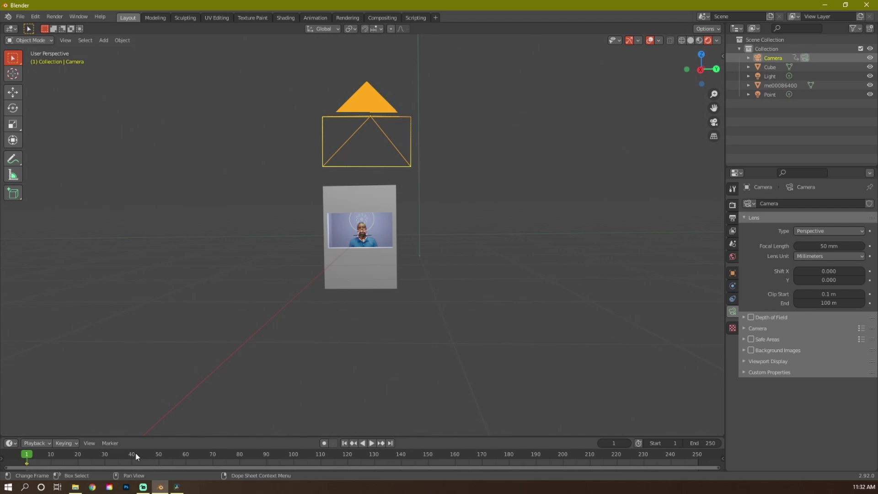
At frame 51, lower the camera to the booth window and keyframe its location
{"action": "left_click", "coordinate": [162, 454]}
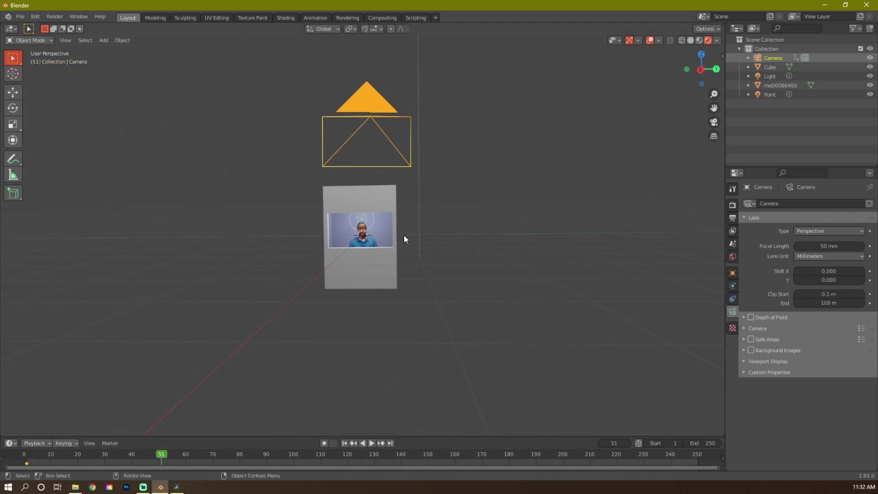
{"action": "key", "text": "g"}
{"action": "key", "text": "z"}
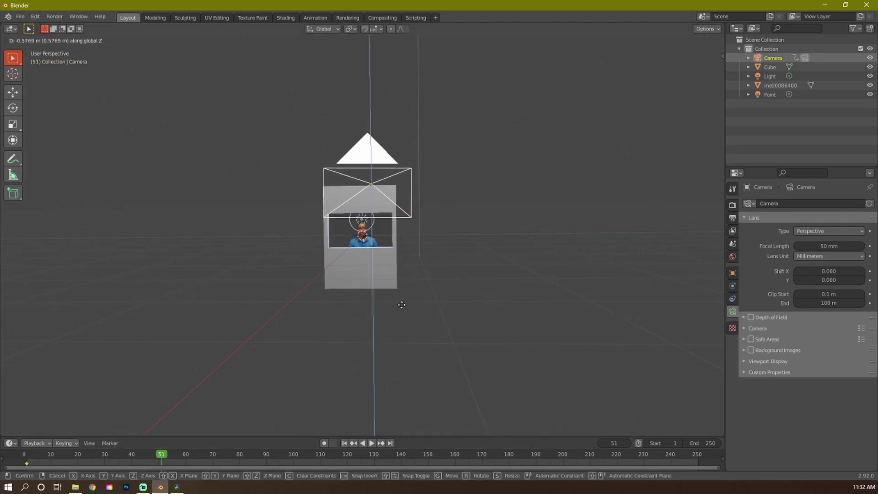
{"action": "left_click", "coordinate": [388, 359]}
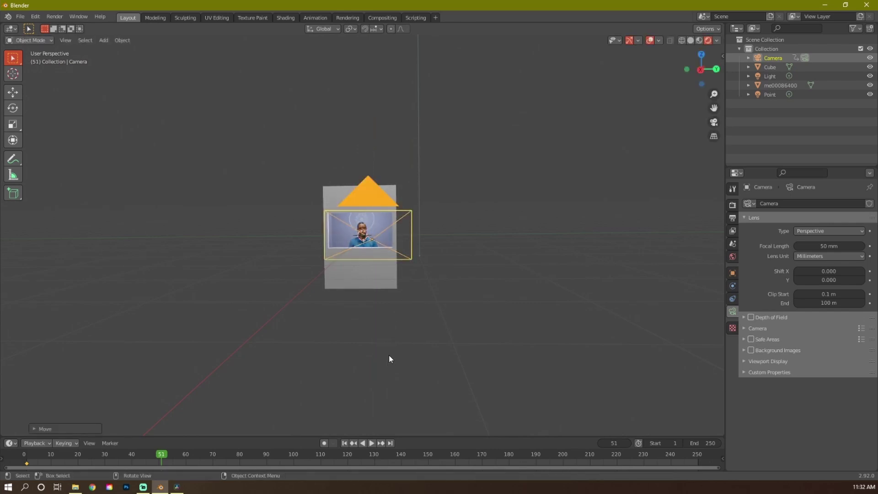
{"action": "key", "text": "i"}
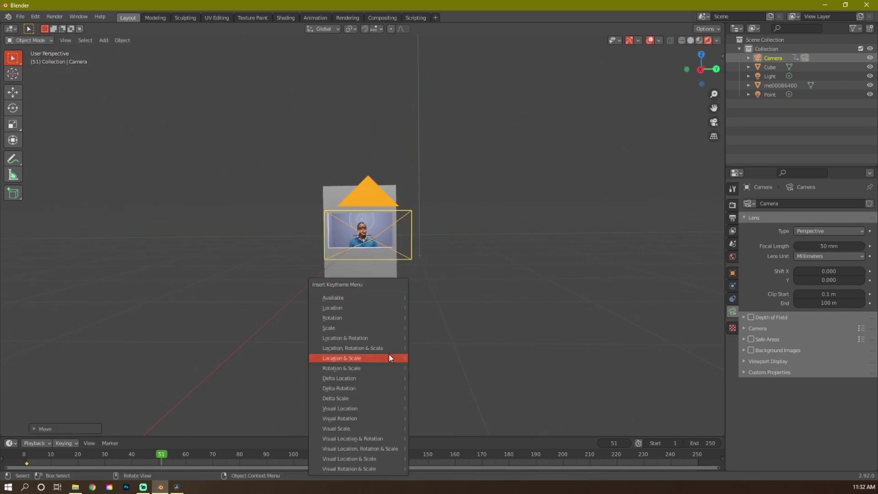
{"action": "left_click", "coordinate": [376, 311]}
Through the camera view, adjust the frame 1 starting position and re-keyframe its location
{"action": "key", "text": "KP_0"}
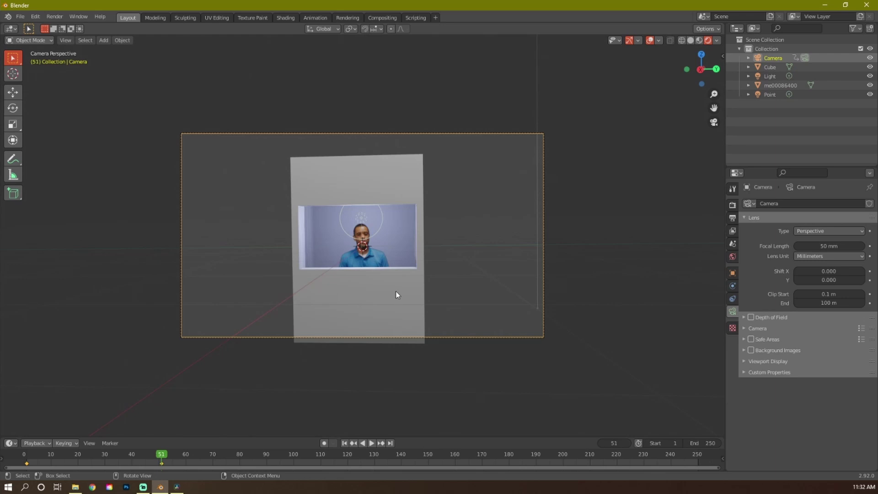
{"action": "key", "text": "shift+Left"}
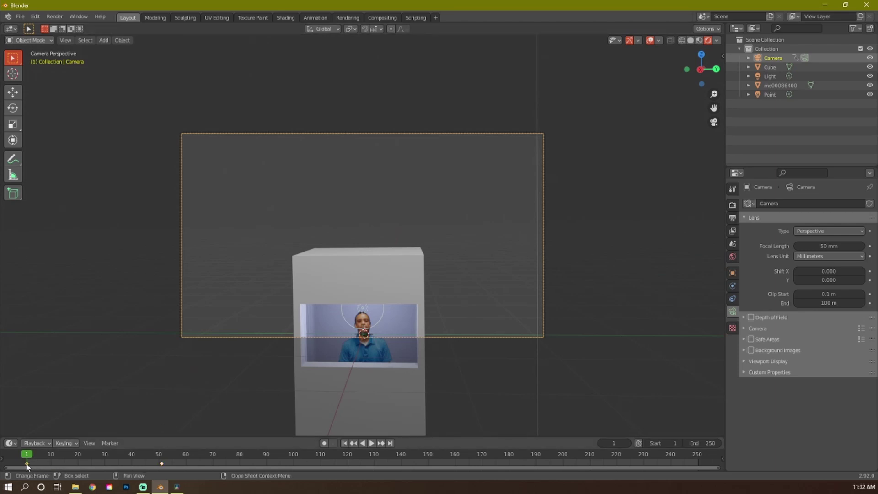
{"action": "key", "text": "g"}
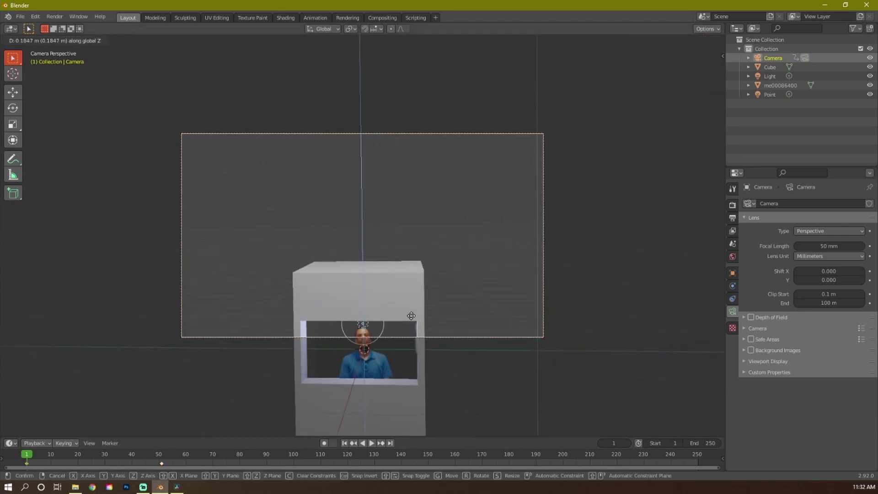
{"action": "left_click", "coordinate": [411, 283]}
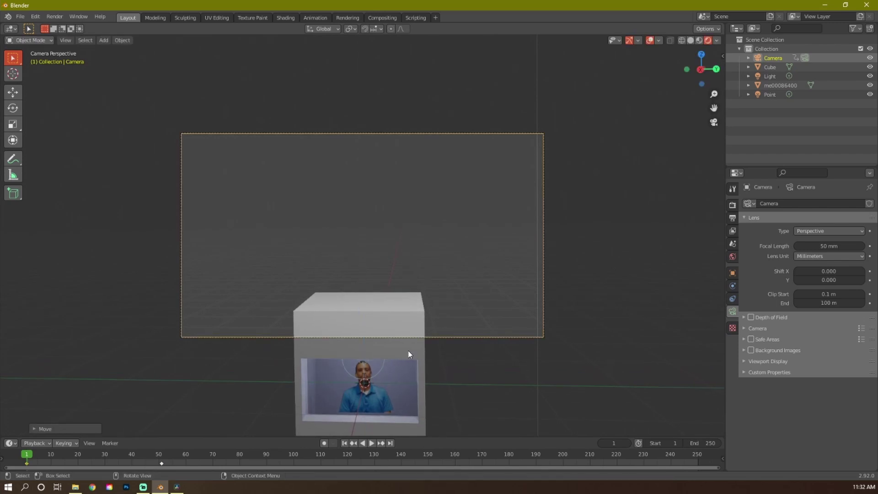
{"action": "key", "text": "i"}
{"action": "left_click", "coordinate": [402, 309]}
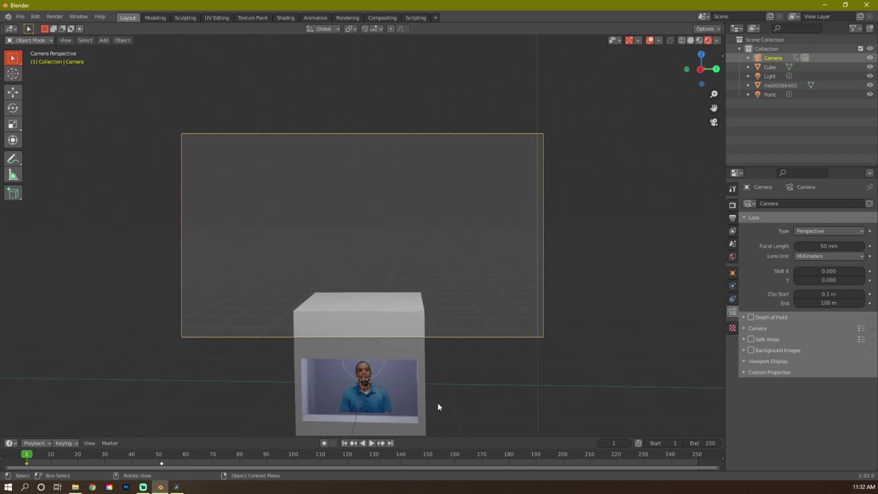
Play back the camera descent and set the animation end frame to 50
{"action": "key", "text": "space"}
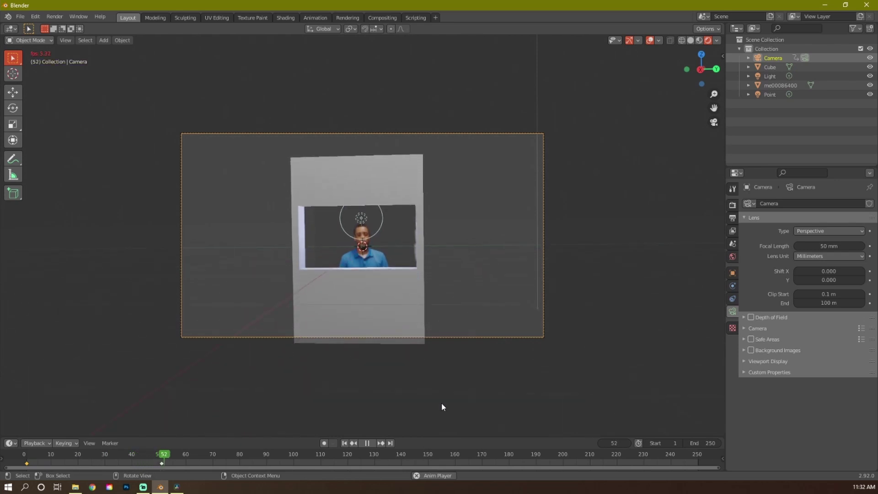
{"action": "key", "text": "space"}
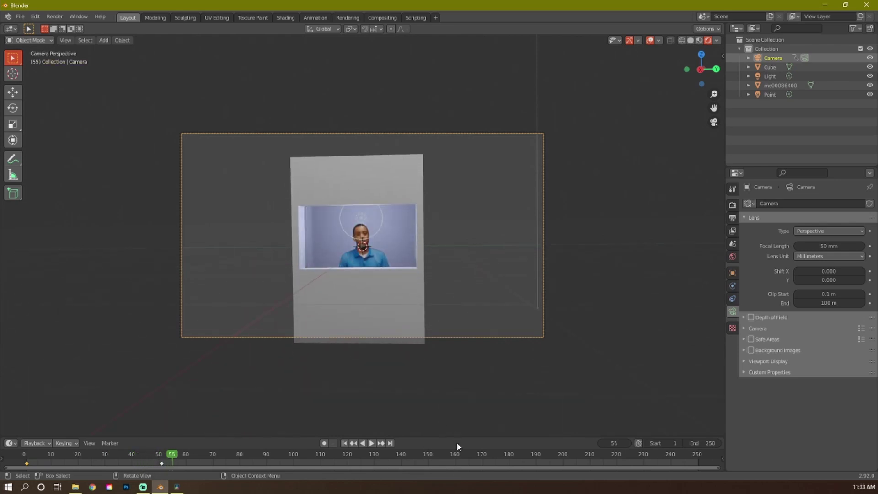
{"action": "left_click", "coordinate": [702, 442]}
{"action": "type", "text": "50"}
{"action": "key", "text": "Return"}
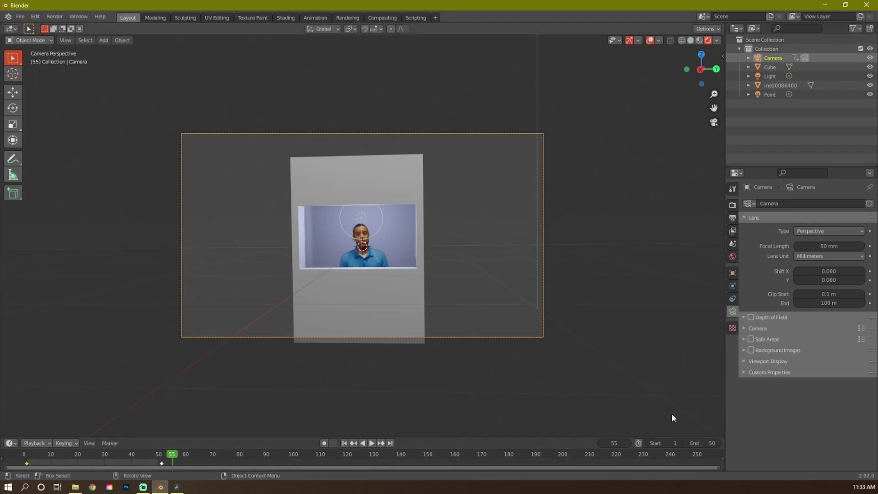
{"action": "left_click", "coordinate": [408, 308]}
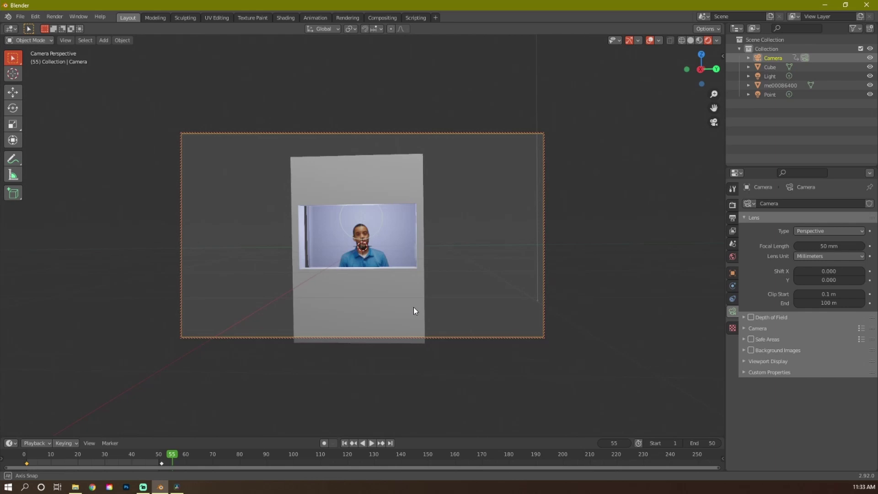
{"action": "middle_click_drag", "start_coordinate": [413, 306], "coordinate": [367, 361]}
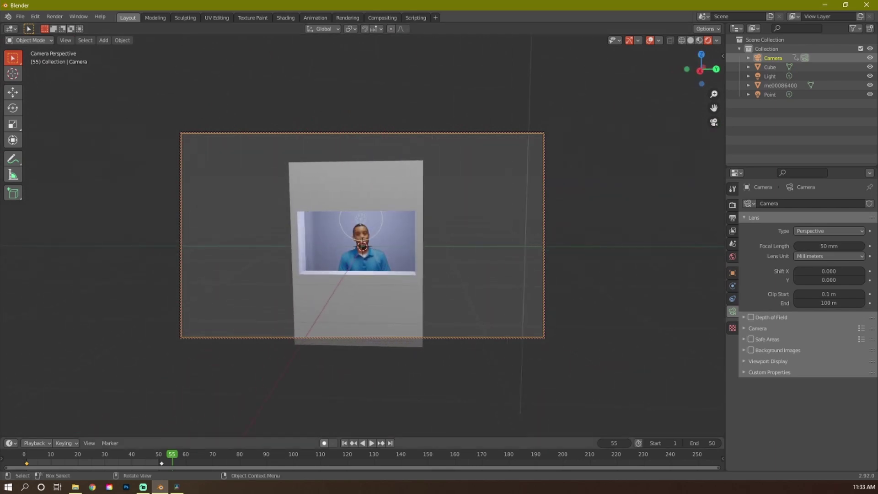